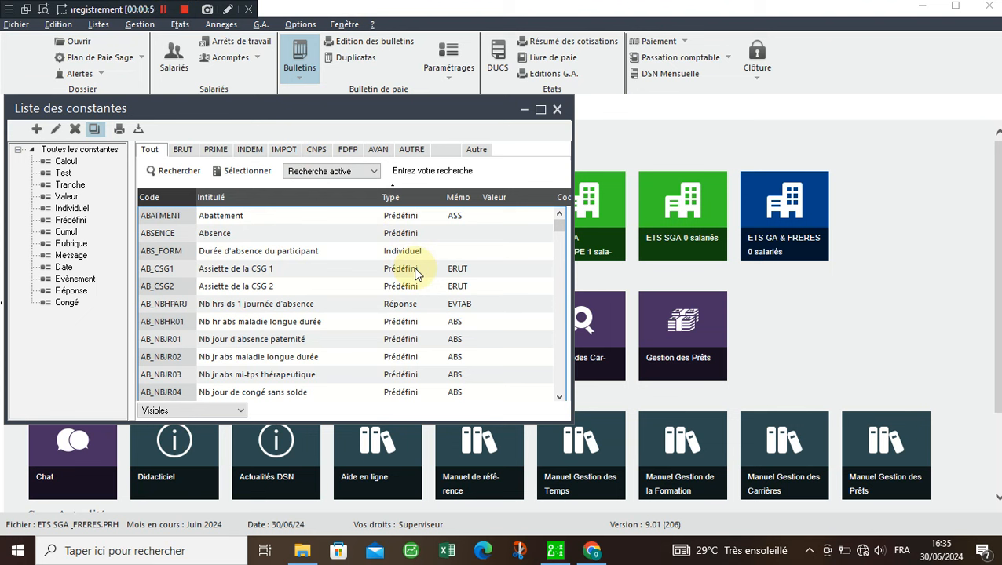
Switch to the PDF course manual in Chrome and examine the table of monthly amounts by number of parts, then return to Sage Paie
click(592, 551)
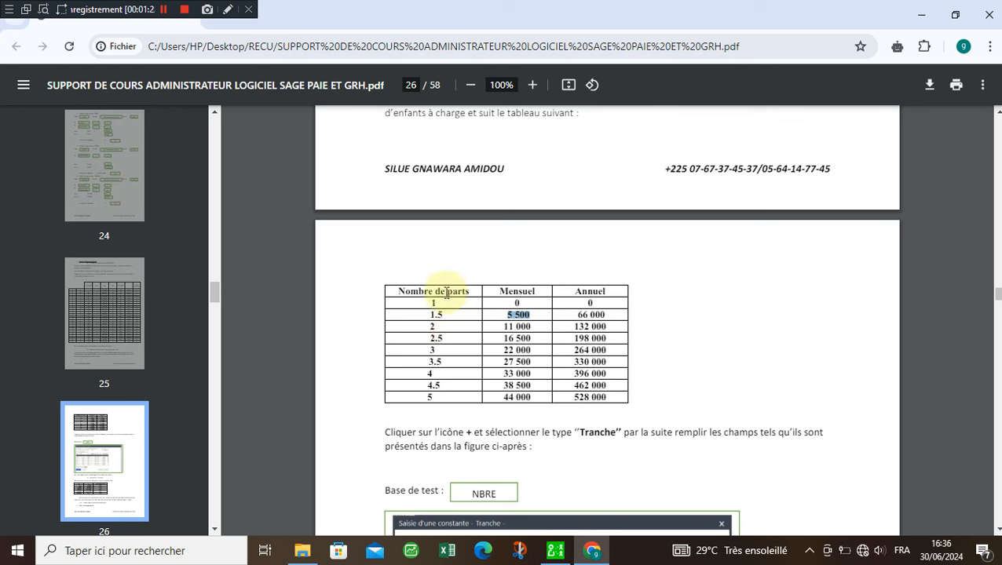
triple_click(399, 290)
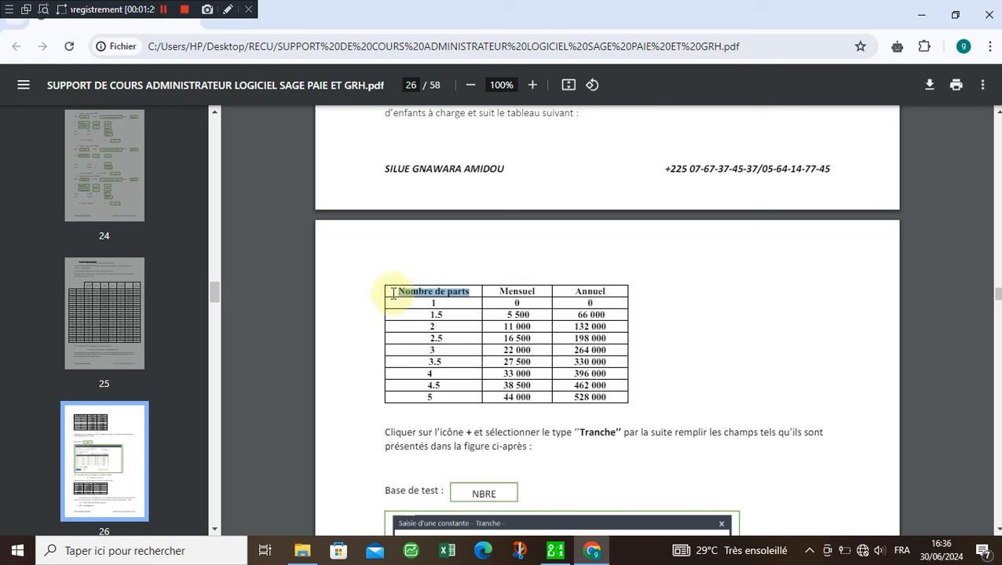
drag(395, 293, 477, 299)
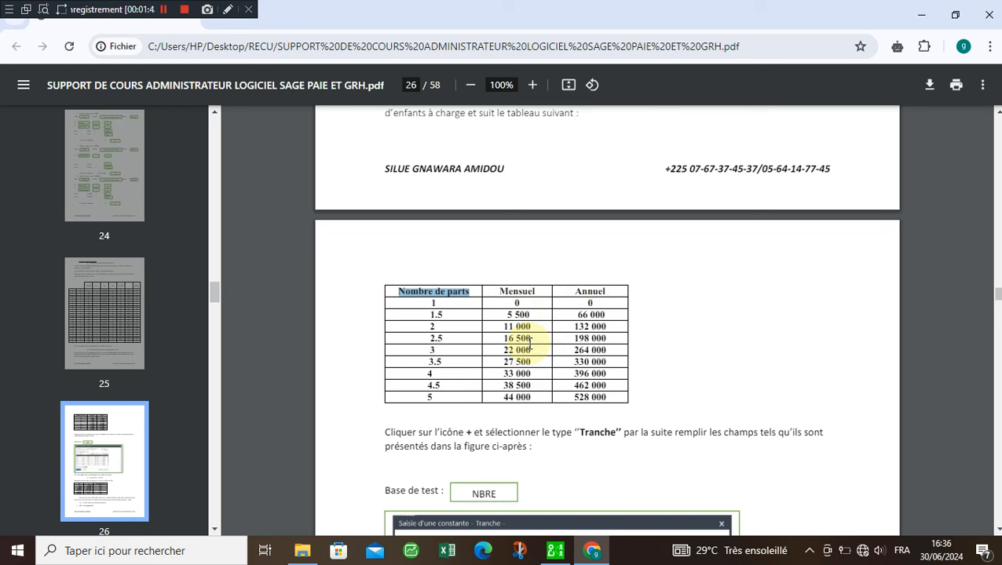
click(926, 16)
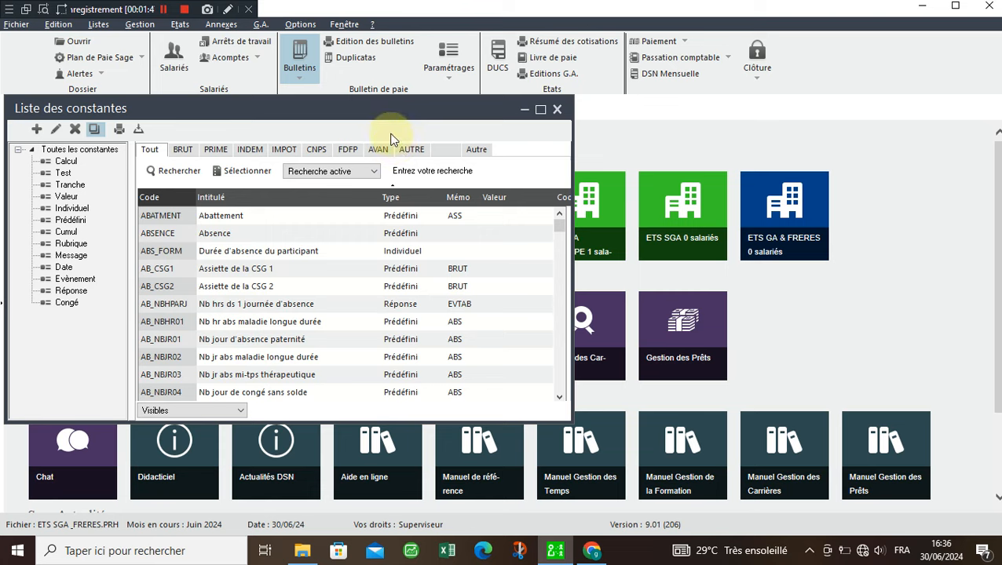
Move the list of constants aside and show only the IMPOT constants
drag(386, 104, 643, 94)
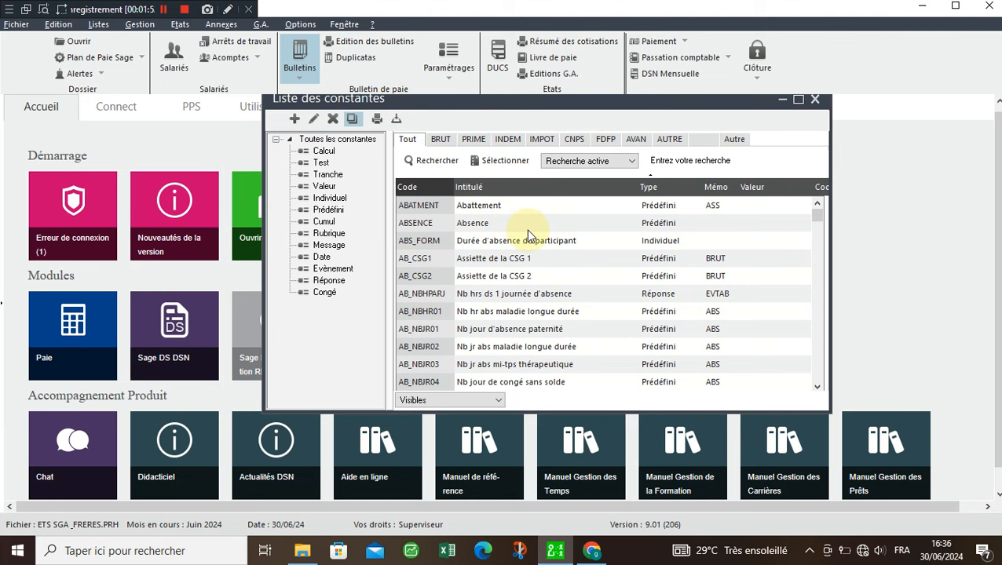
click(541, 143)
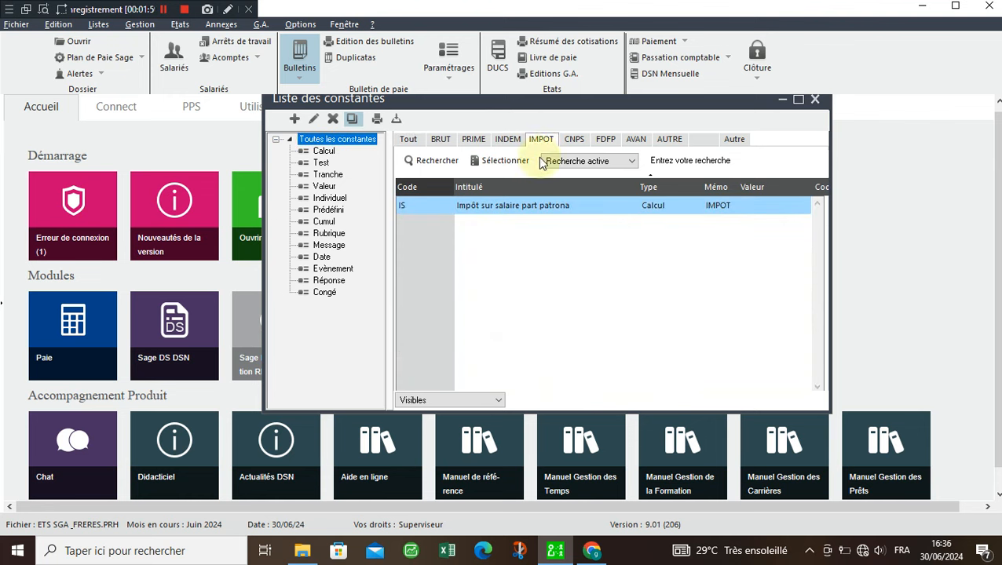
right_click(550, 267)
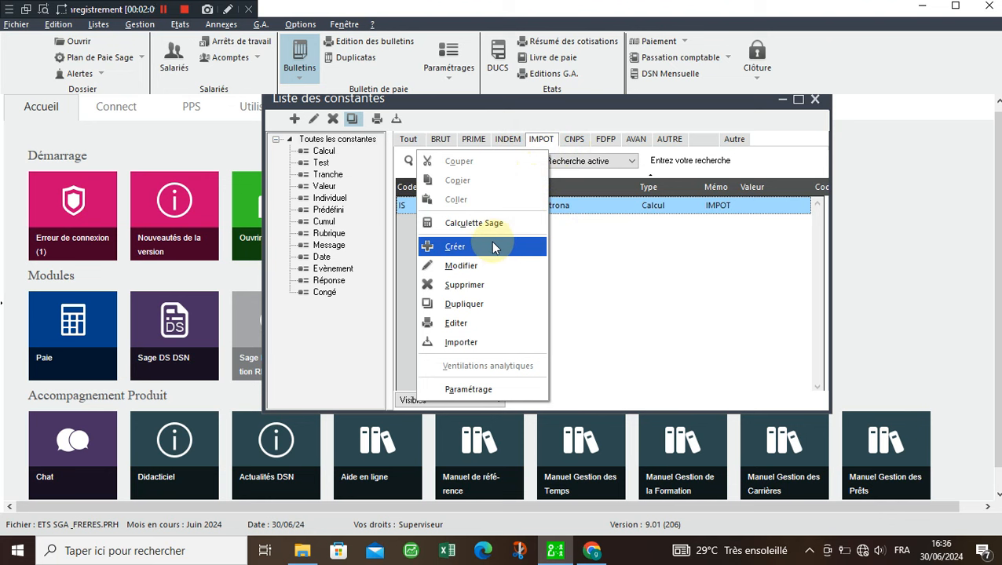
click(581, 246)
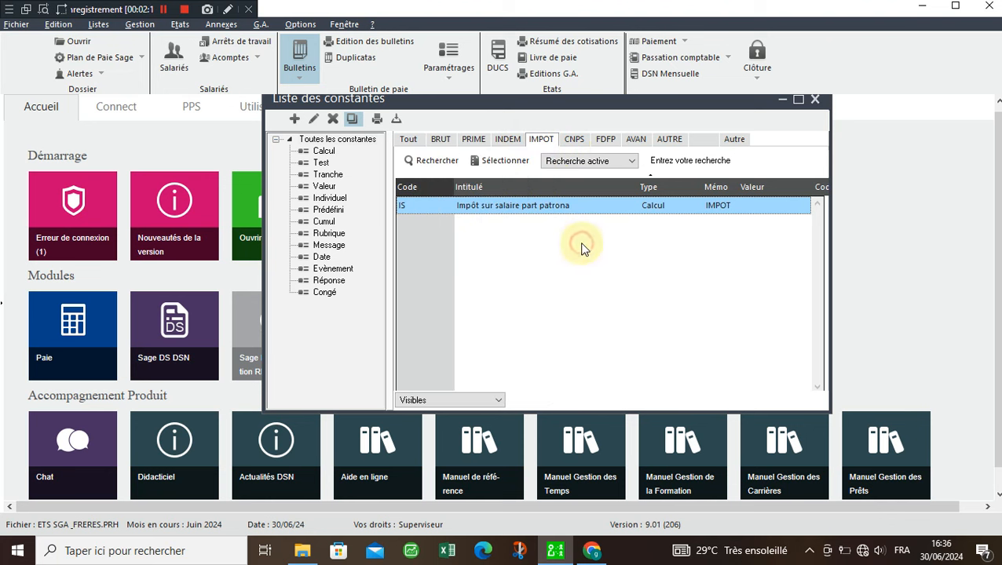
right_click(578, 201)
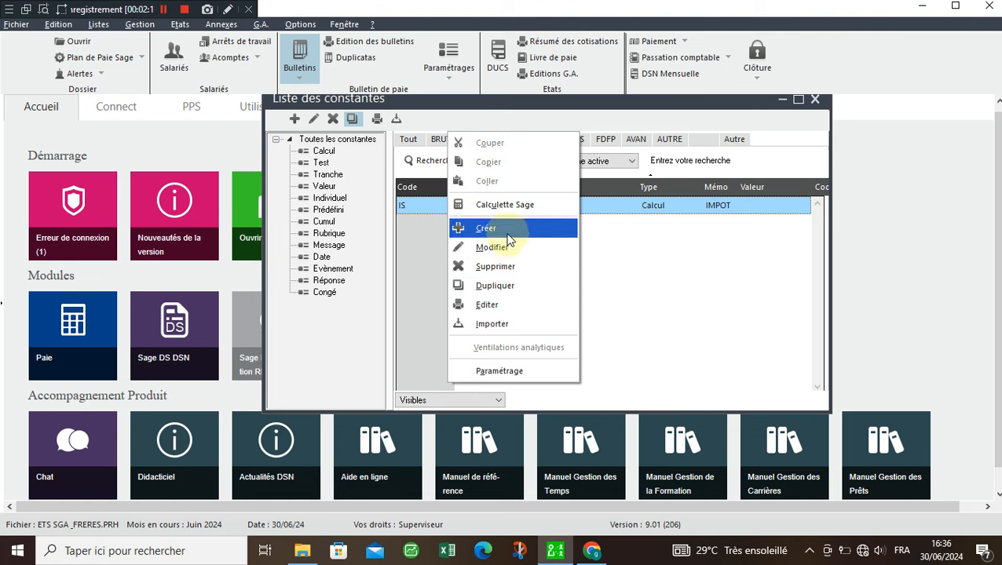
click(604, 244)
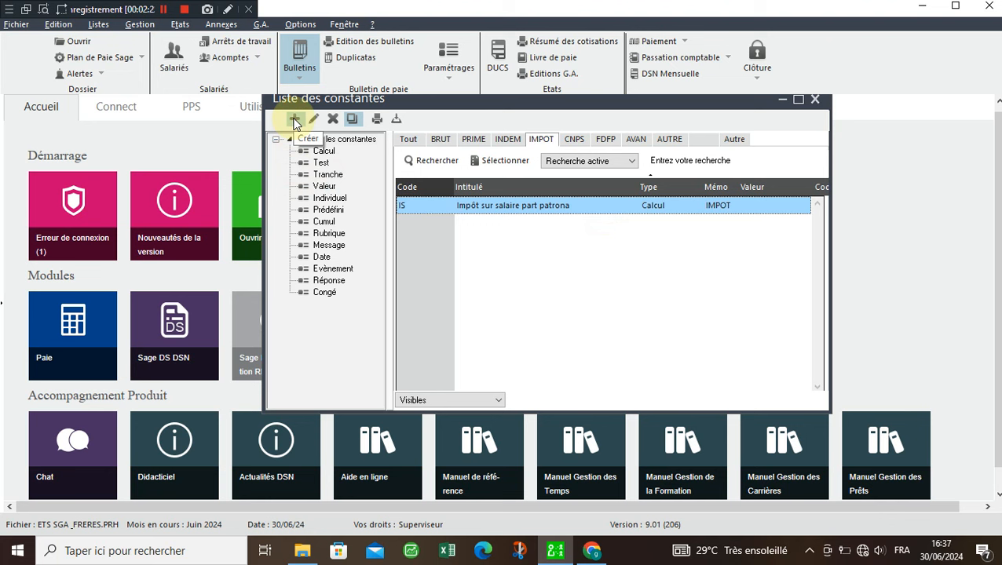
Create a new constant of type Tranche
click(295, 120)
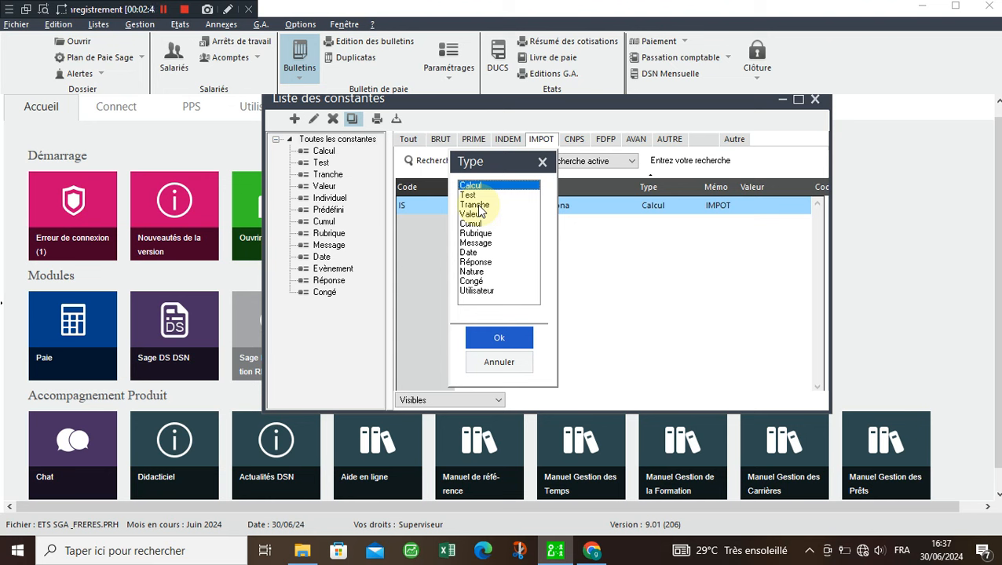
click(592, 550)
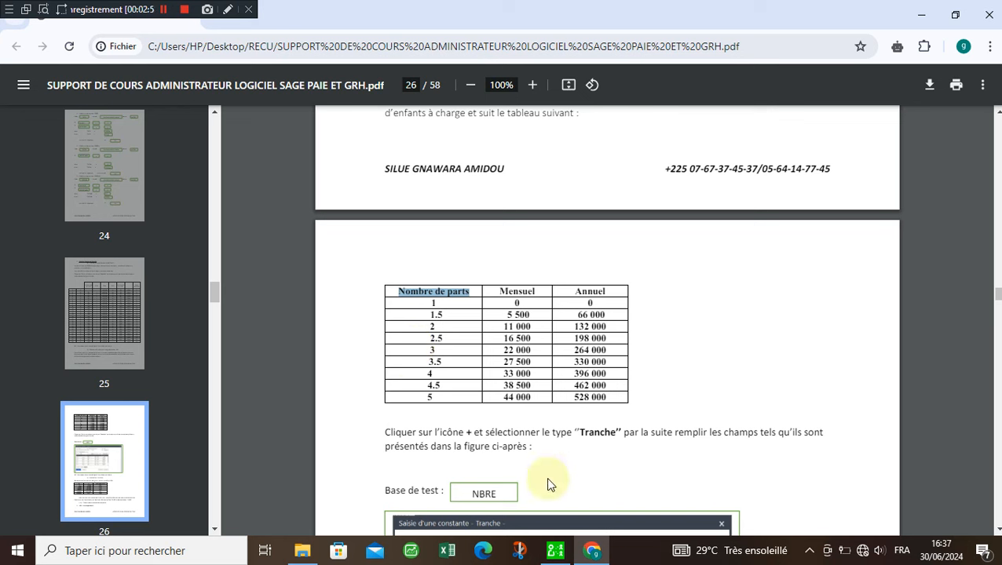
click(556, 550)
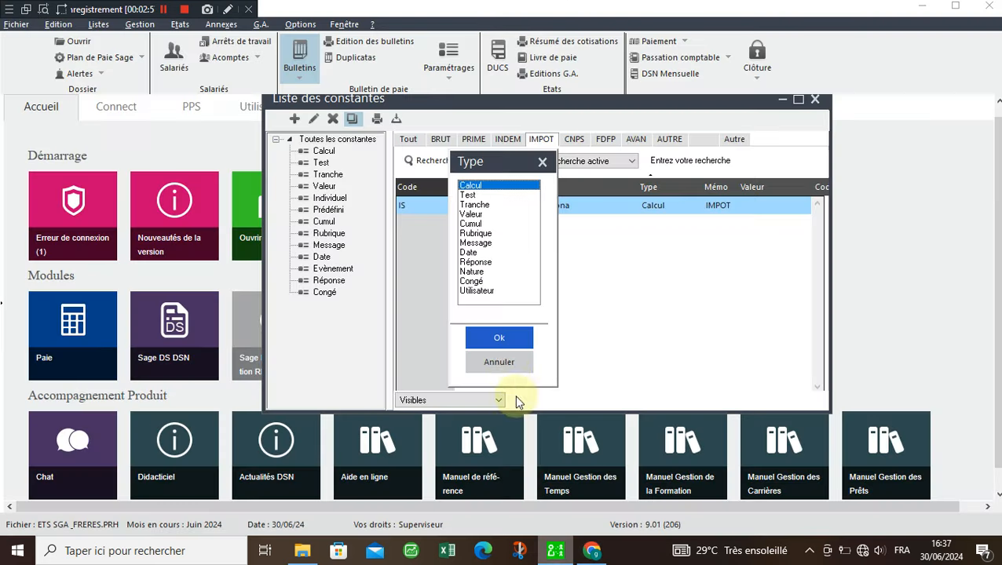
click(475, 205)
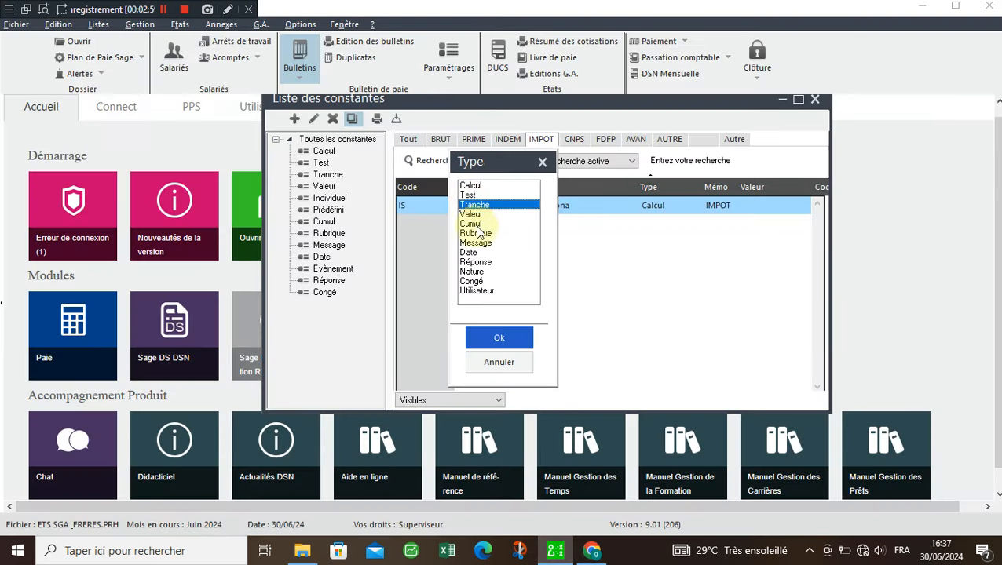
click(499, 338)
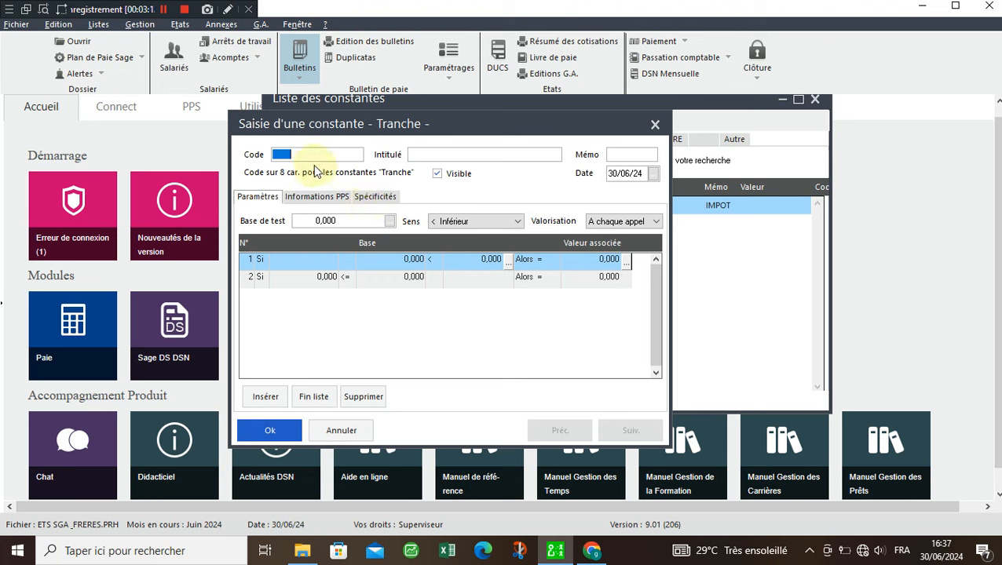
Give the constant the code RICF, the title "Réduct d'impôt pr charg fa" and the memo IMPOT
text(RICF)
key(Tab)
text(Réduct d'im)
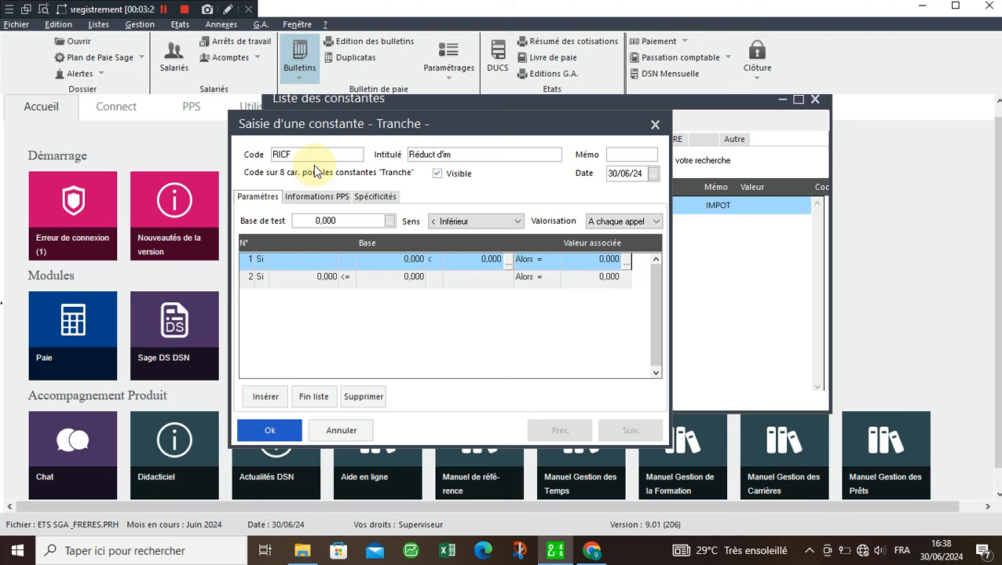
key(BackSpace)
text(mp)
text(ôt)
text( p)
text(r)
text(char)
text(g)
text( fa)
text(IMP)
text(O)
text(T)
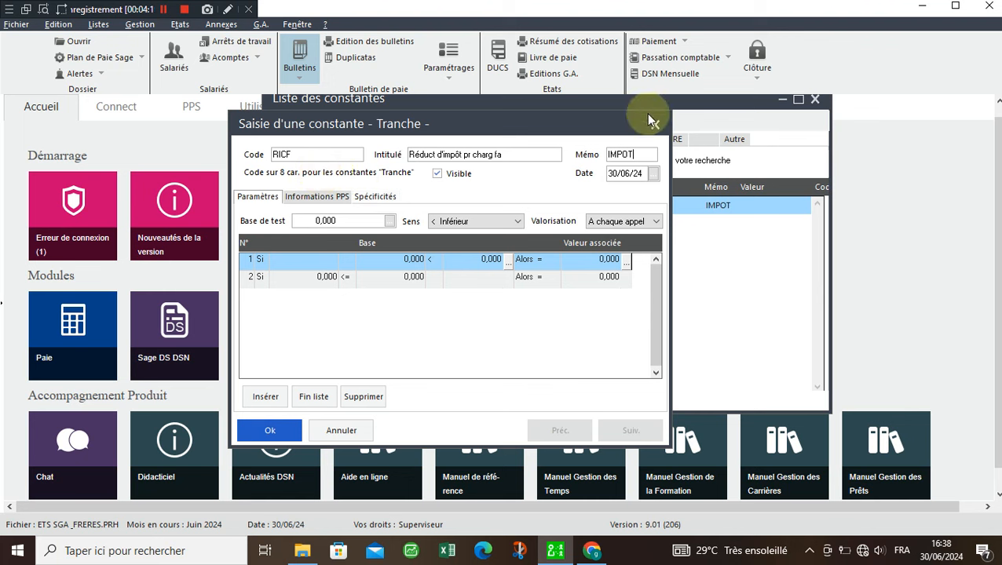
Set the constant's test base to NBRE, the number of parts, from the AUTRE constants
click(391, 223)
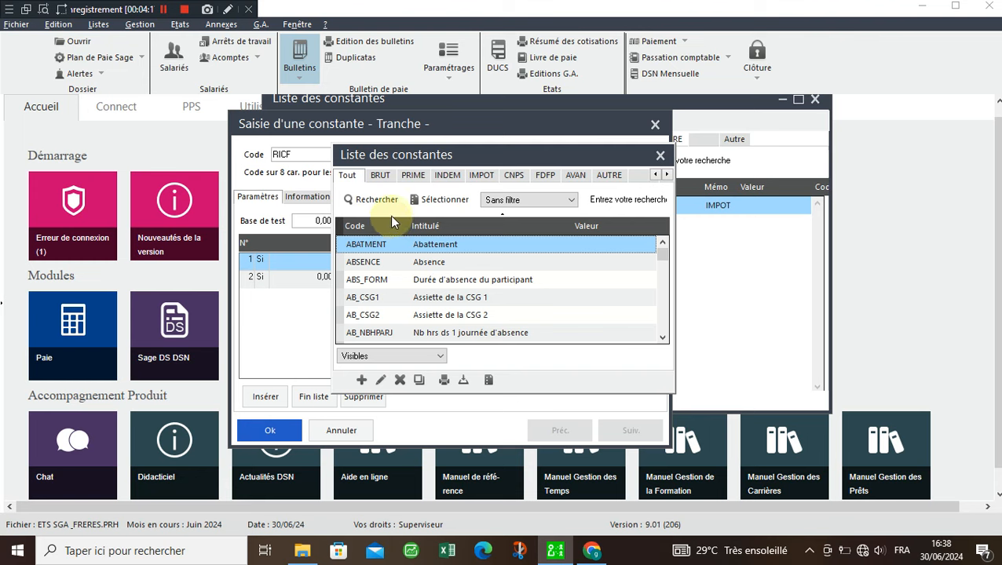
click(440, 200)
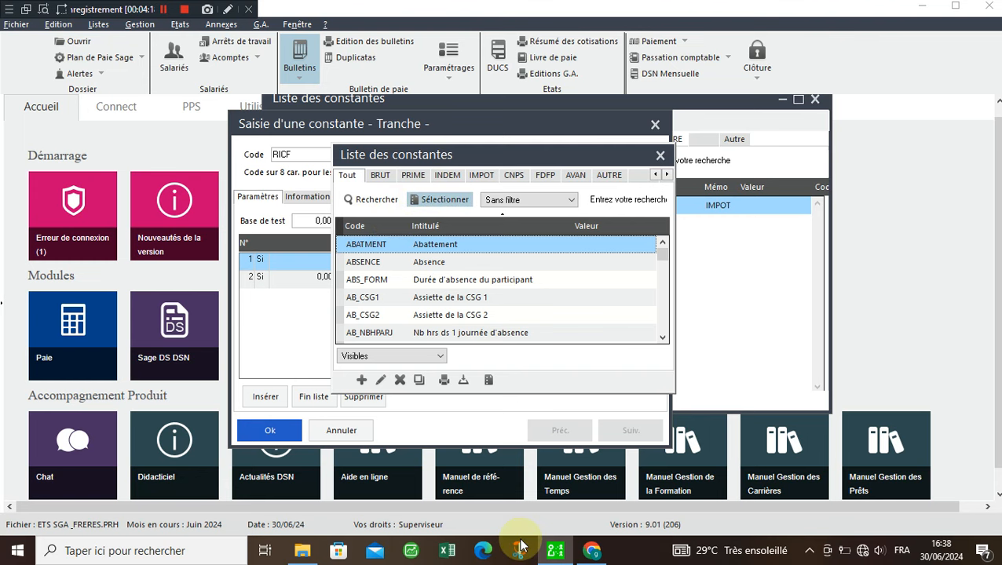
click(593, 552)
triple_click(419, 289)
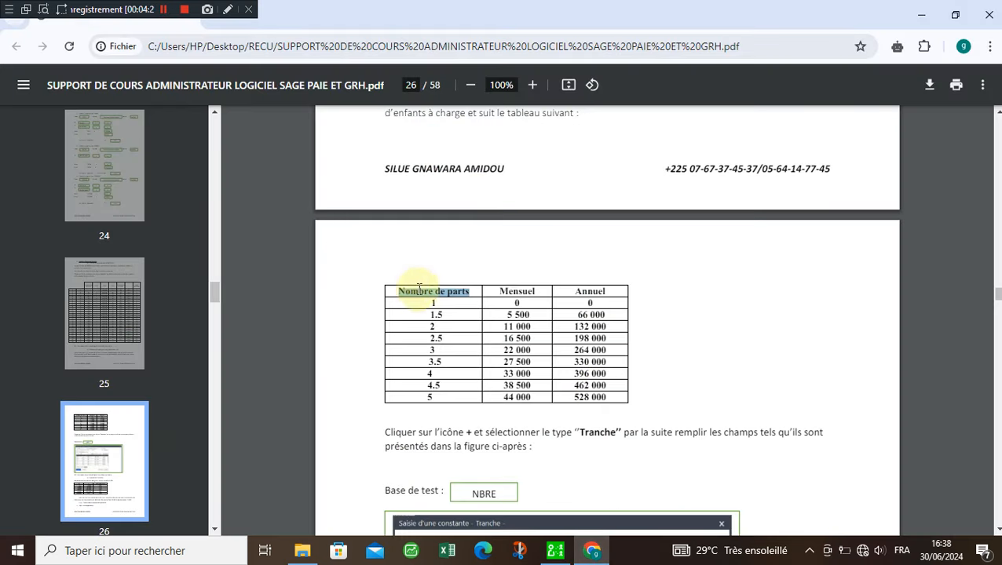
click(556, 552)
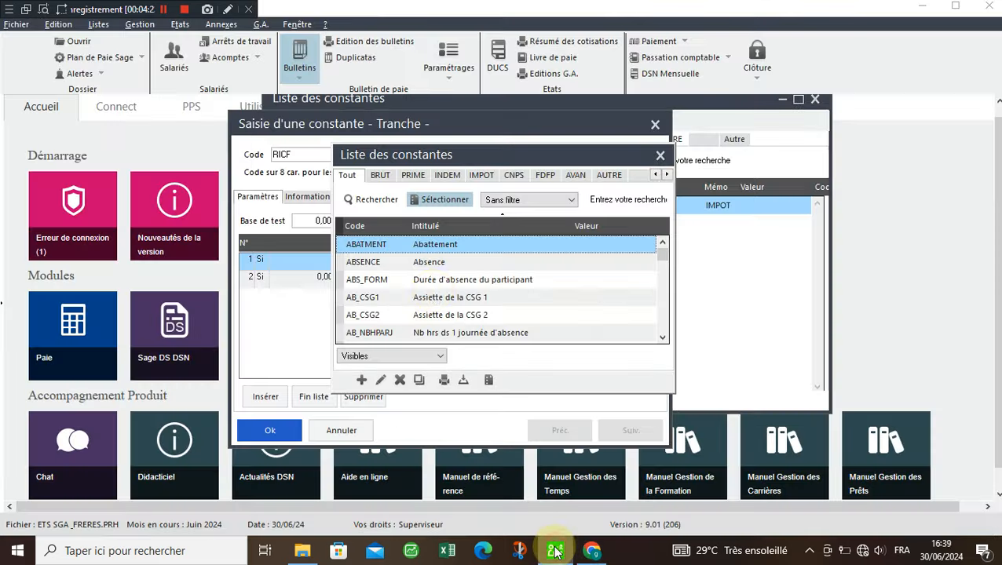
click(442, 200)
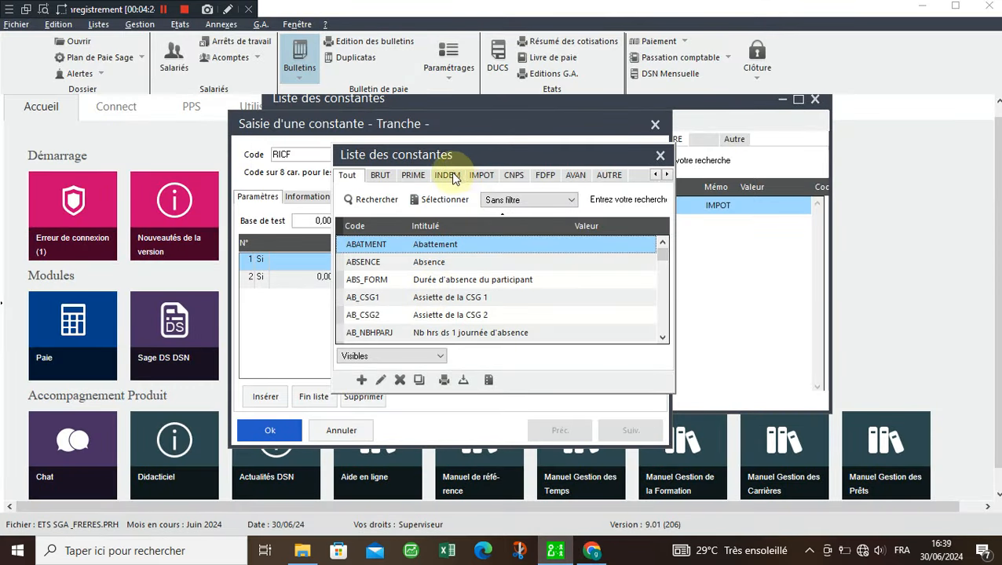
click(606, 176)
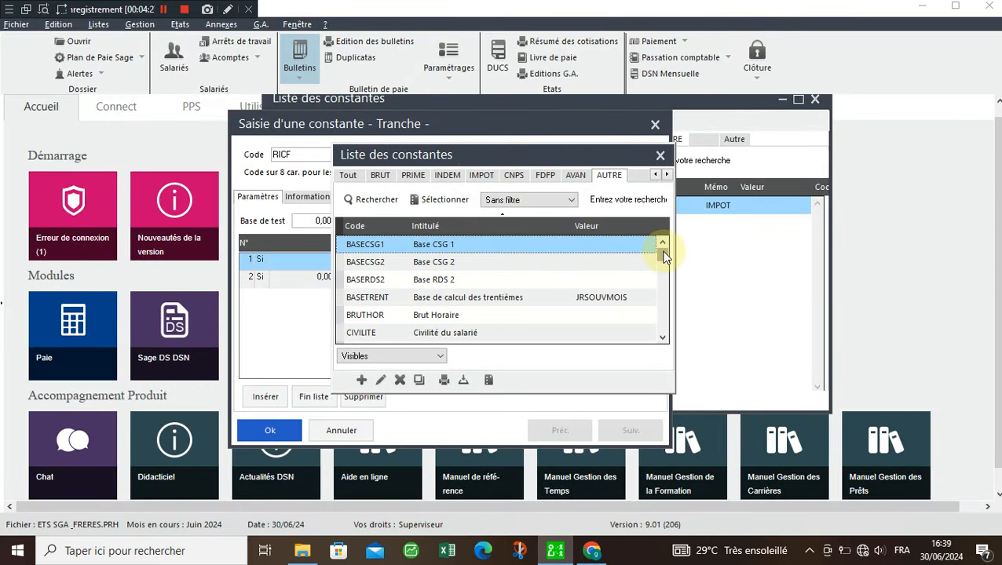
drag(664, 257, 664, 270)
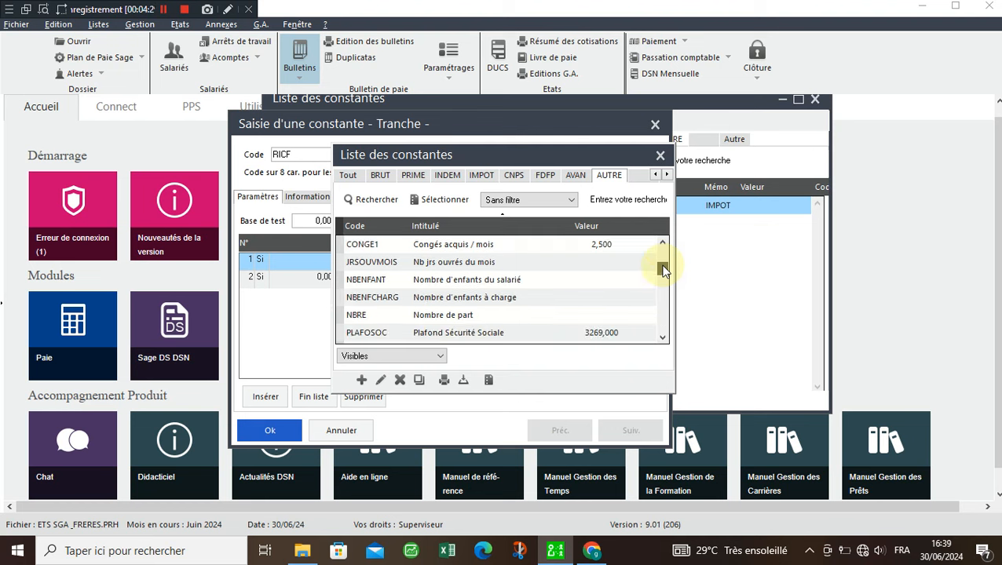
double_click(464, 322)
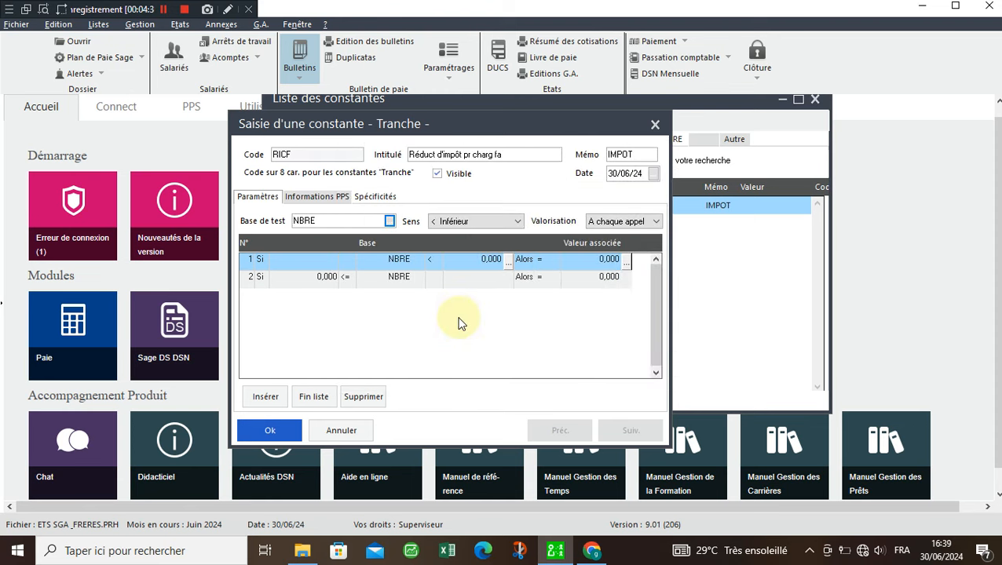
Check the parts table in the PDF manual and set the first bracket's upper limit to 1
click(591, 551)
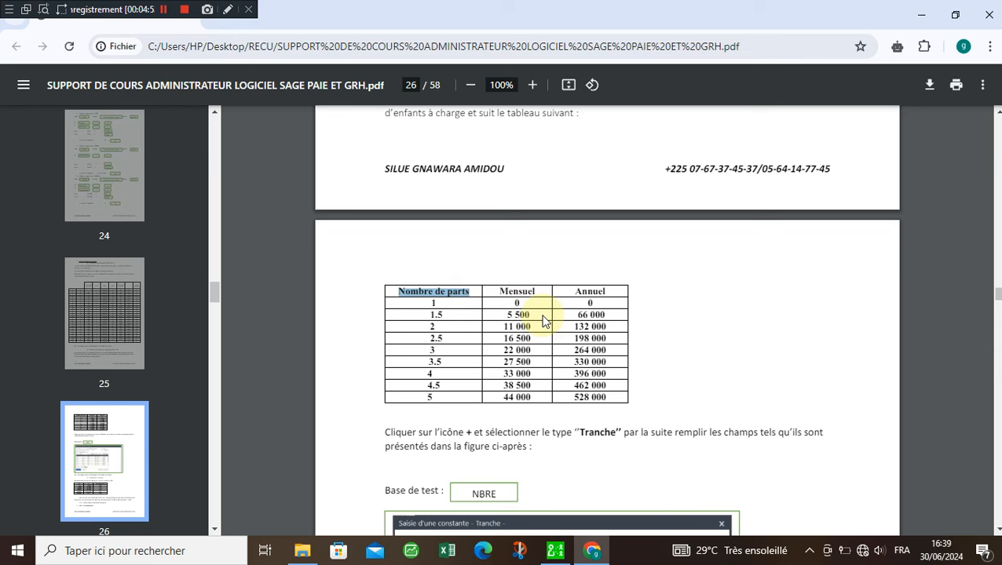
click(556, 552)
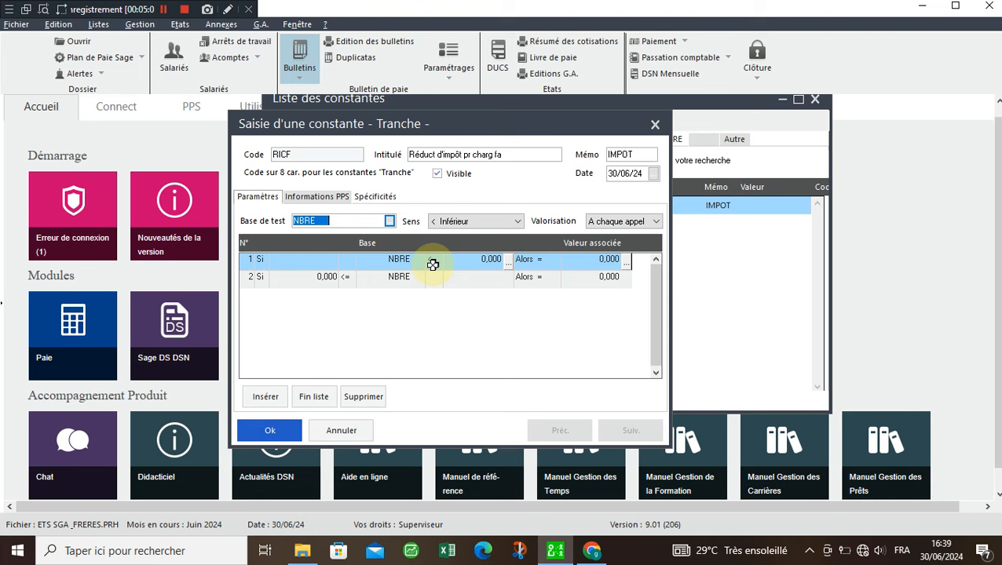
click(478, 261)
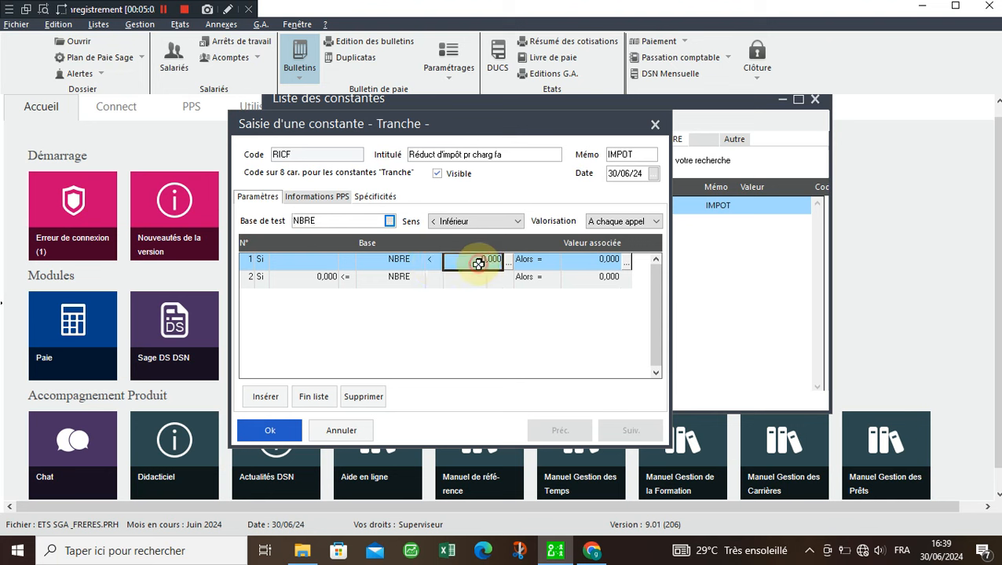
text(1)
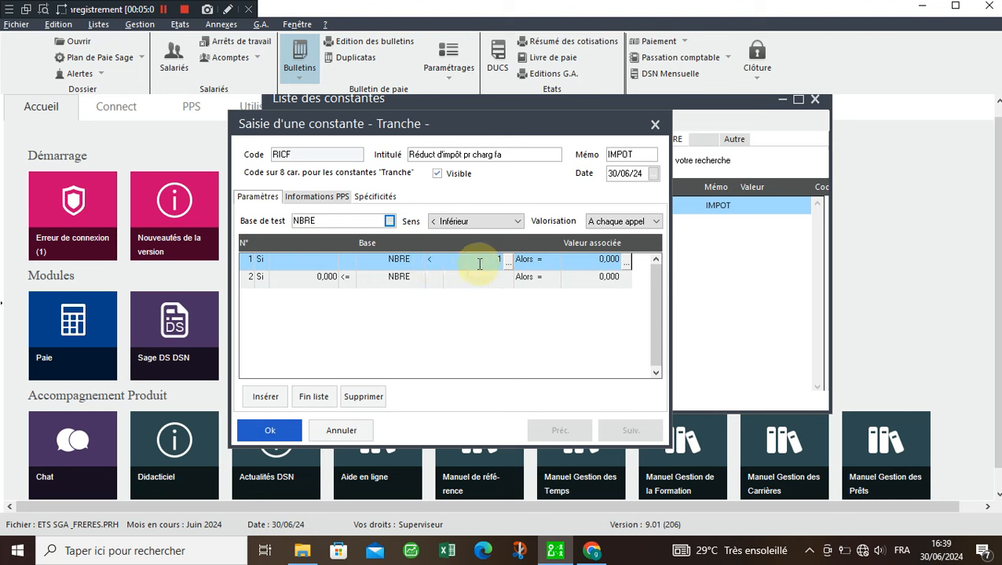
click(580, 260)
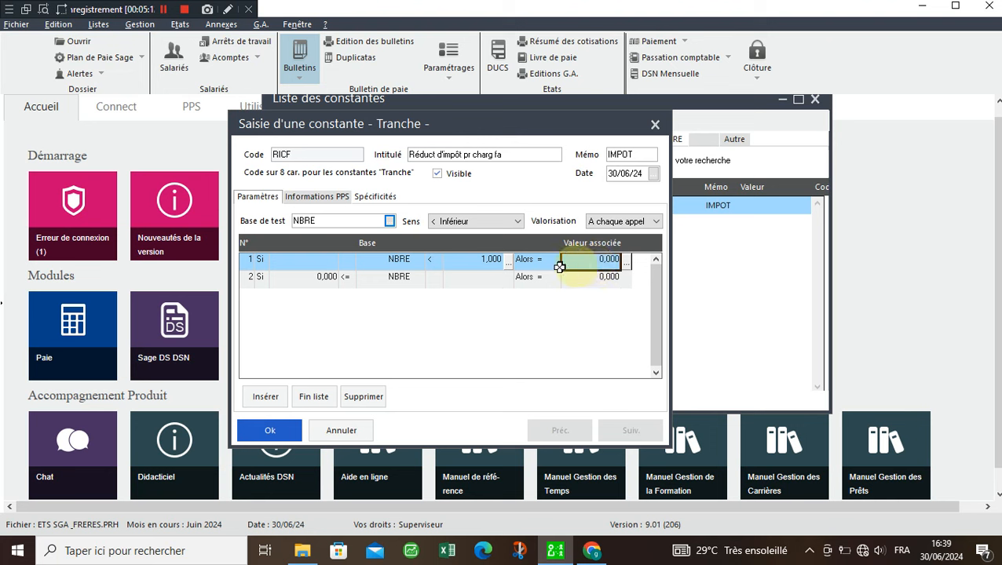
Insert another bracket line and set the second bracket's upper limit to 1,5
click(267, 398)
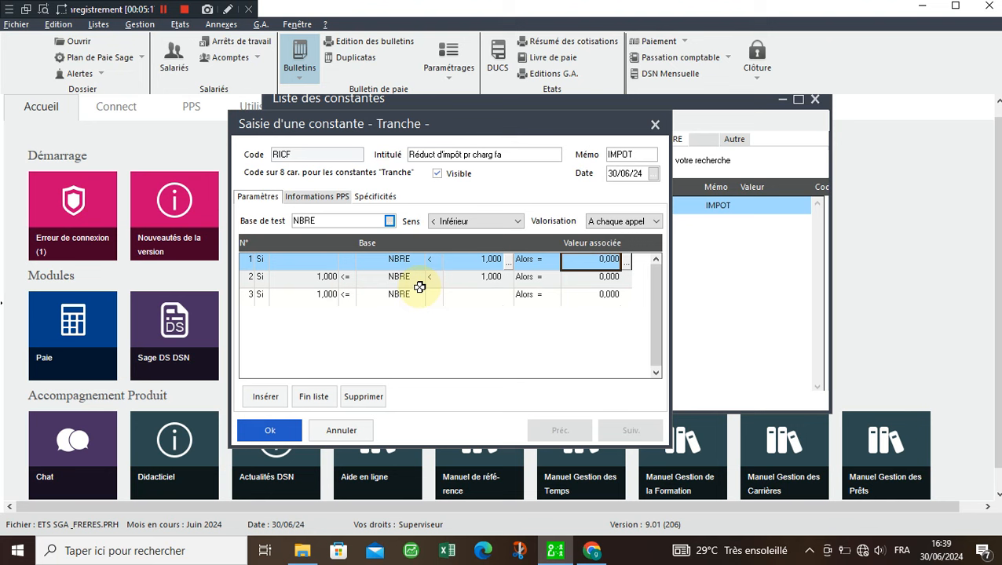
click(492, 277)
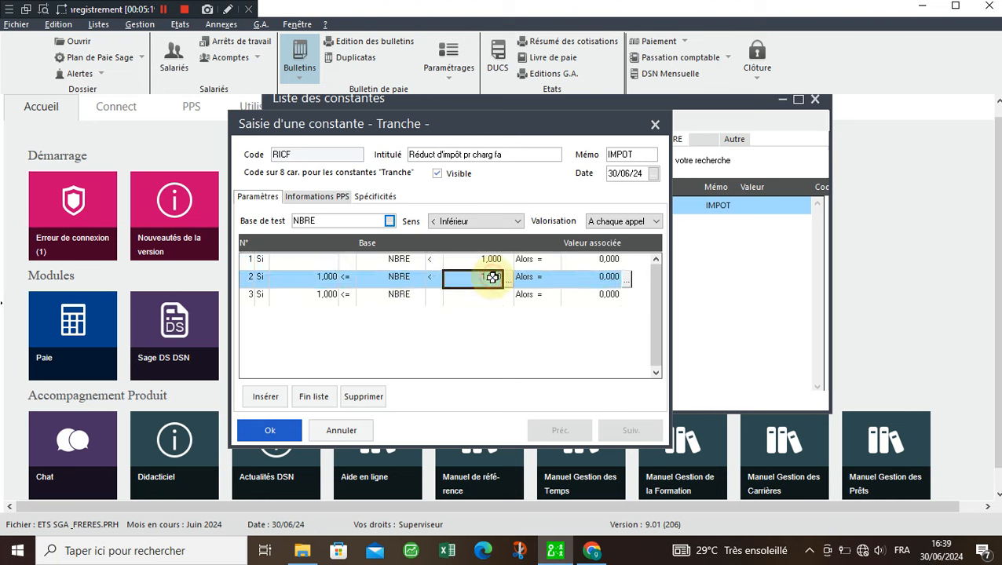
text(1)
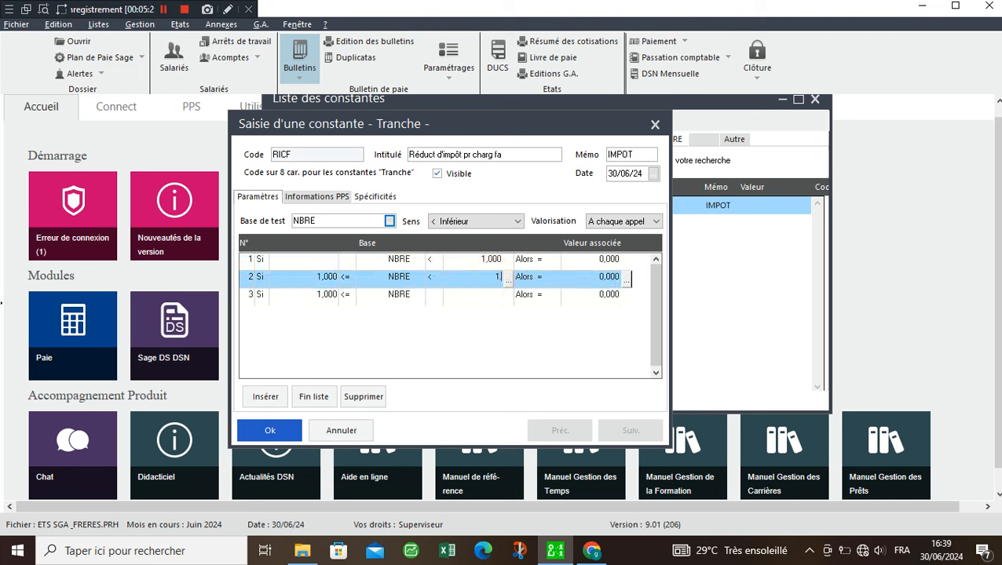
text(,5)
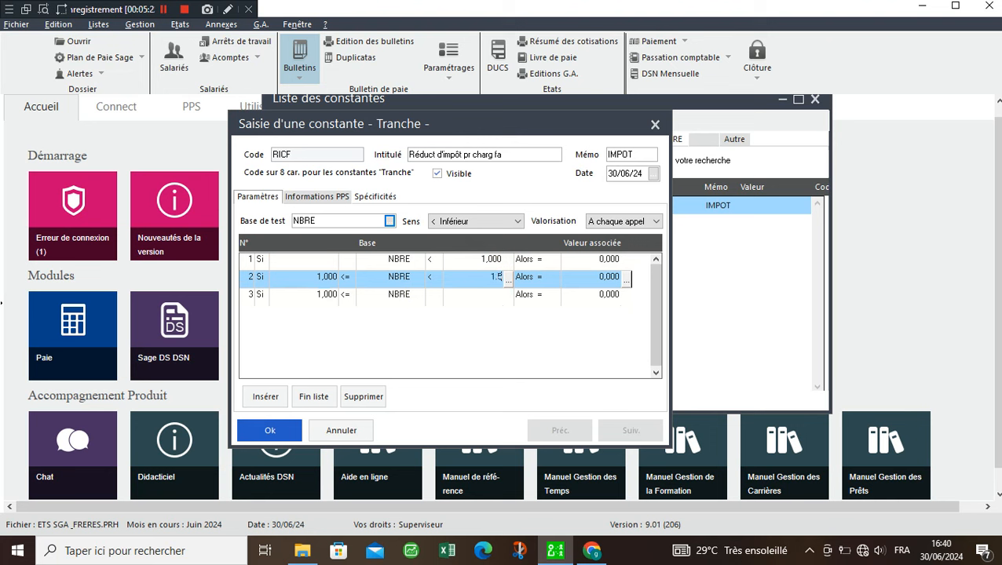
click(602, 279)
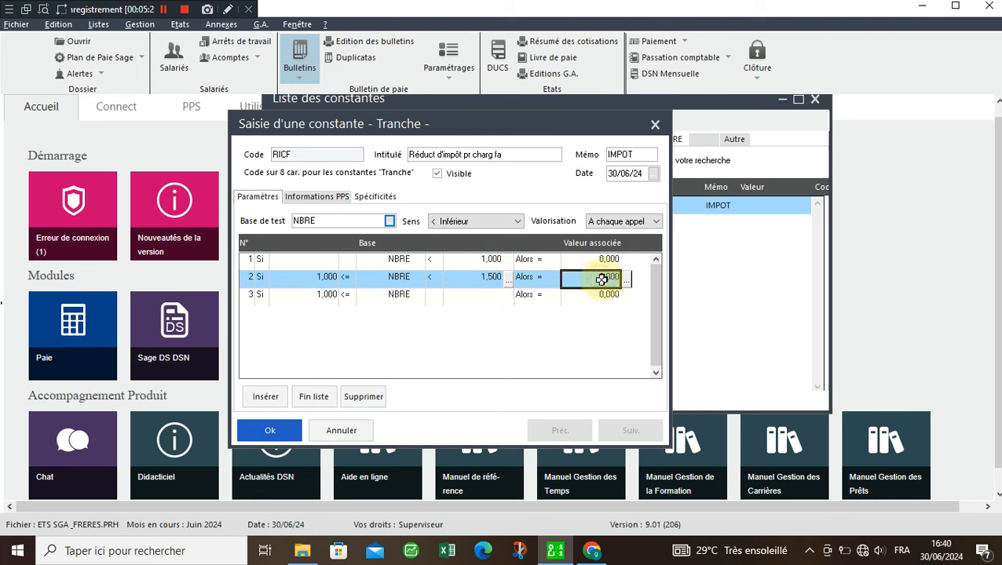
Set the second bracket's associated value to 5500 and insert four more bracket lines
text(5500)
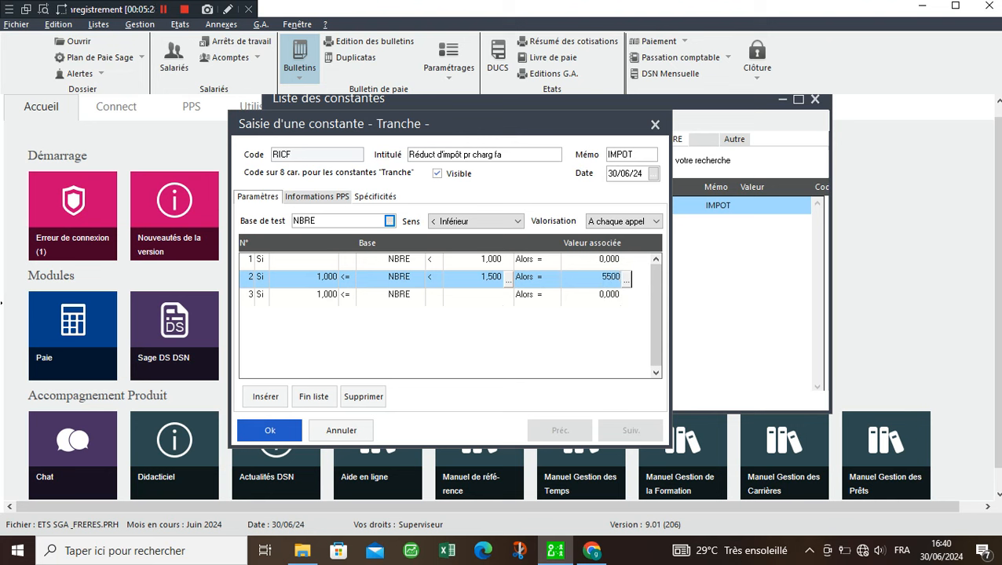
key(Return)
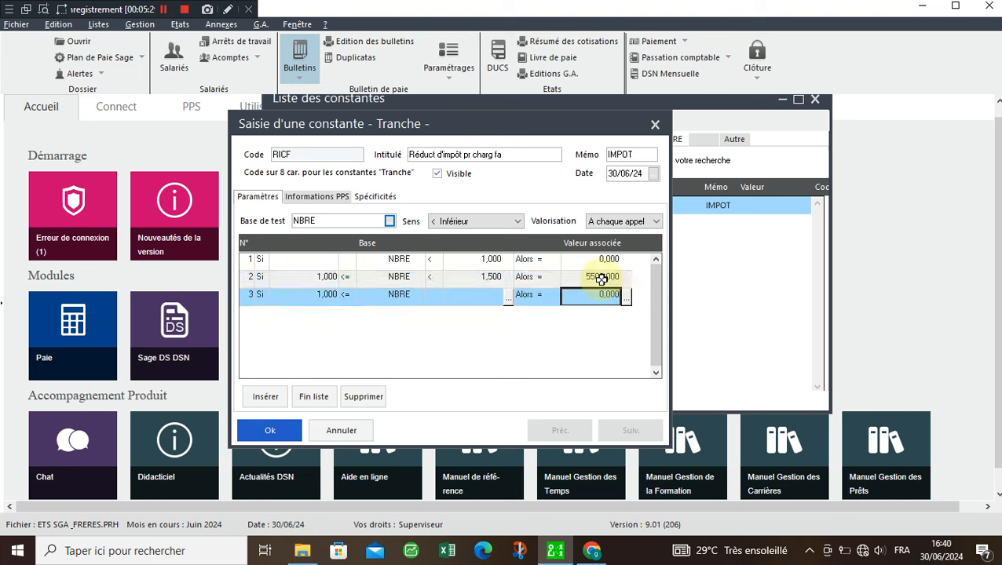
click(272, 398)
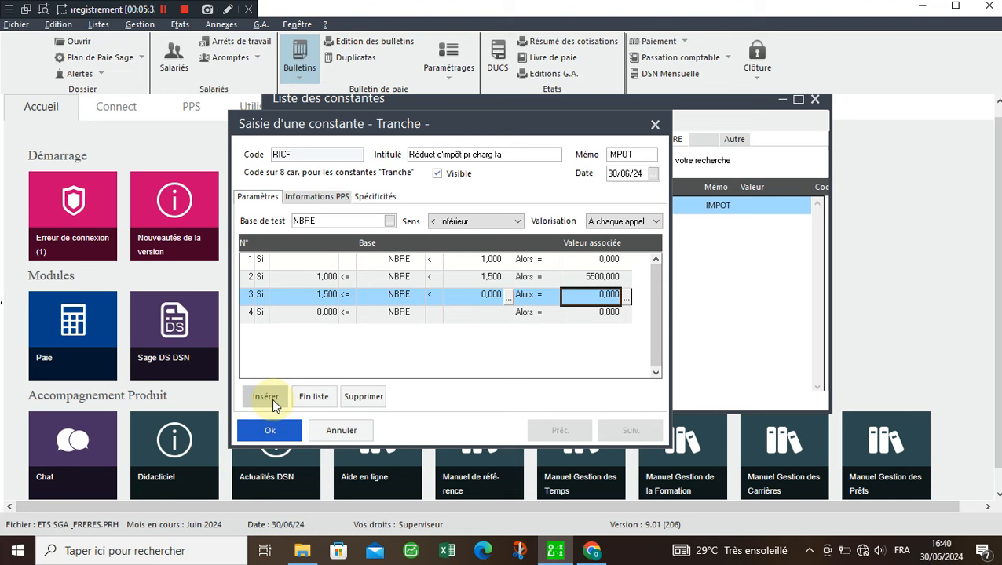
click(272, 398)
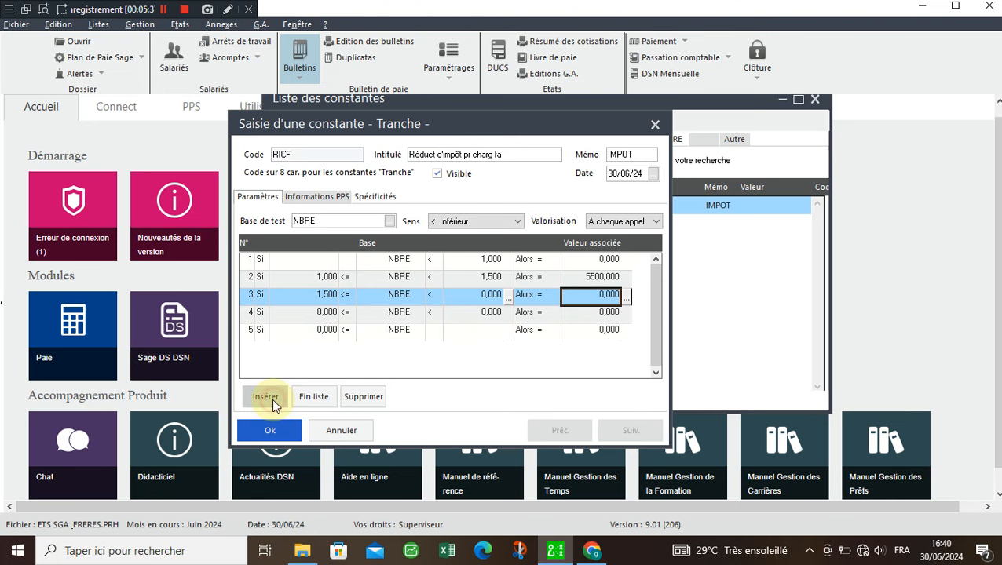
click(272, 399)
click(272, 398)
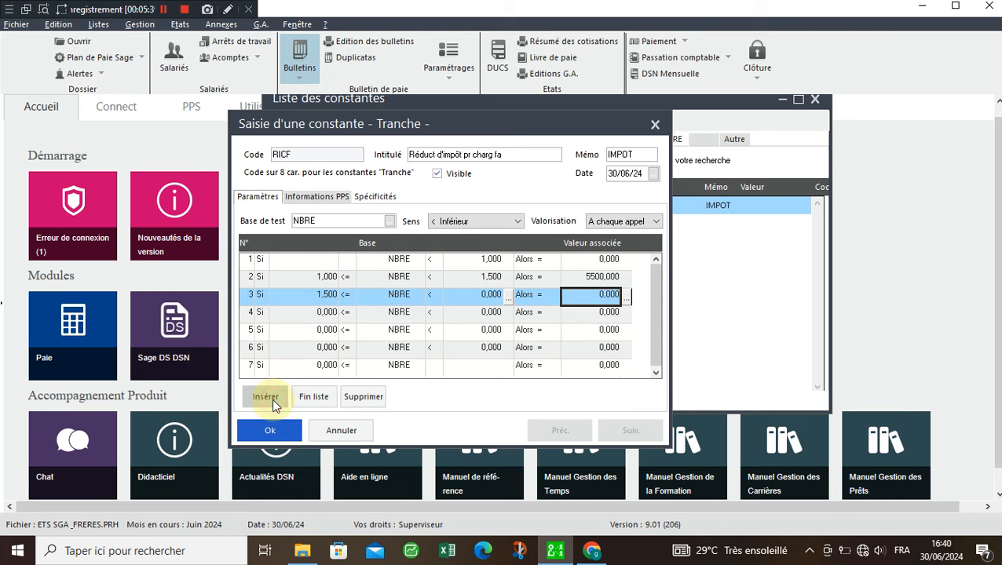
Set the upper limits of brackets 3 to 6 to 2, 2,5, 3 and 3,5 respectively
click(478, 294)
text(2)
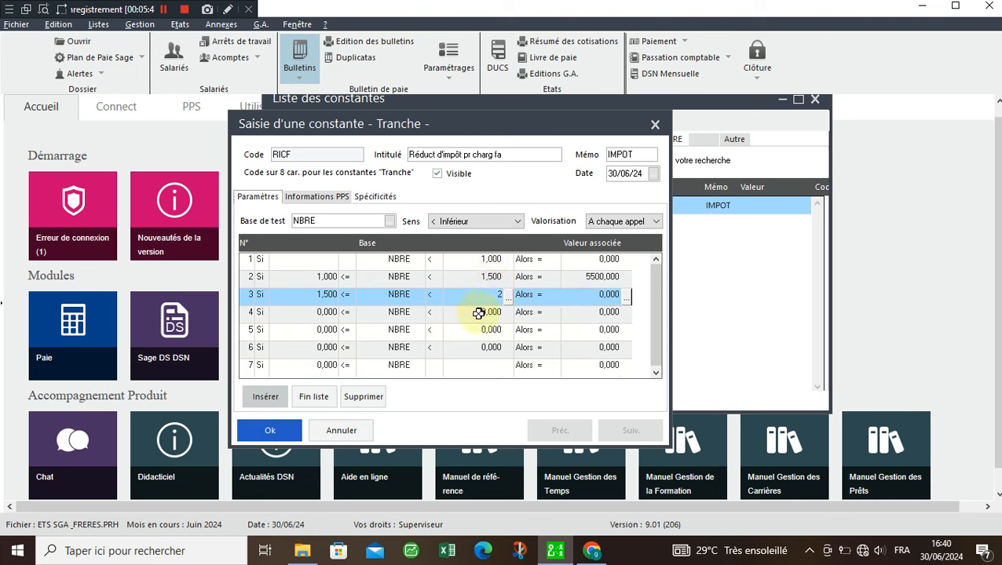
click(481, 314)
text(2,5)
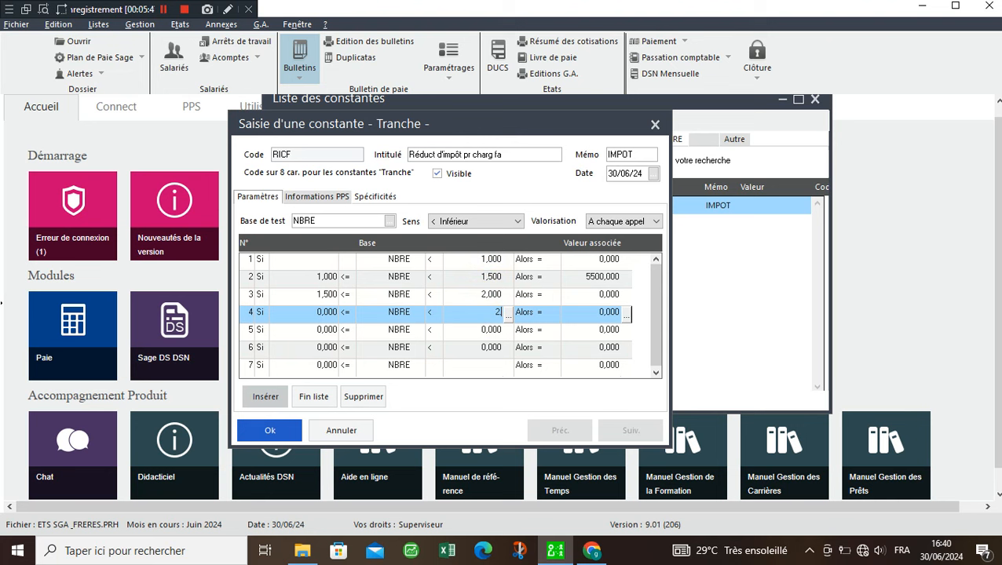
click(478, 330)
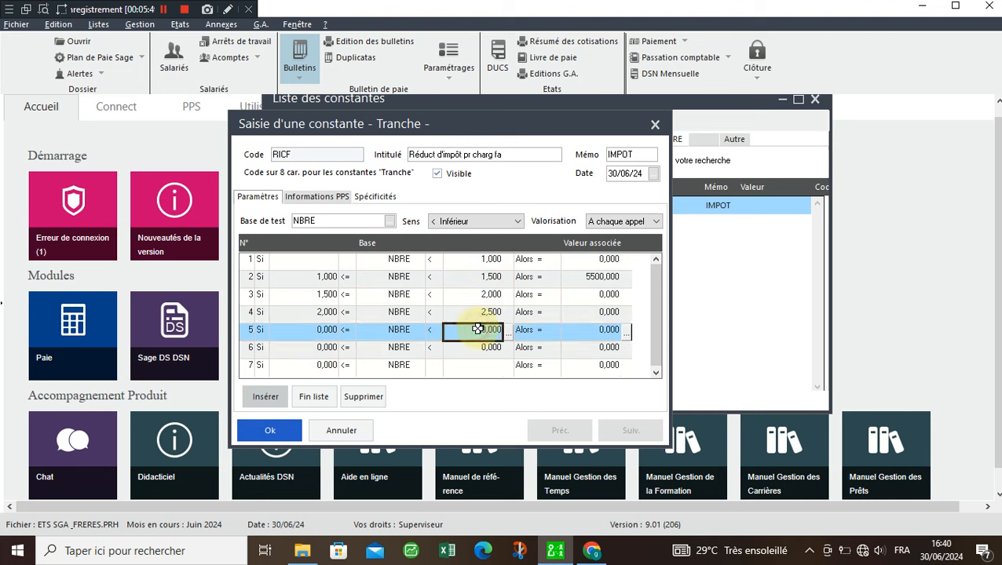
text(3)
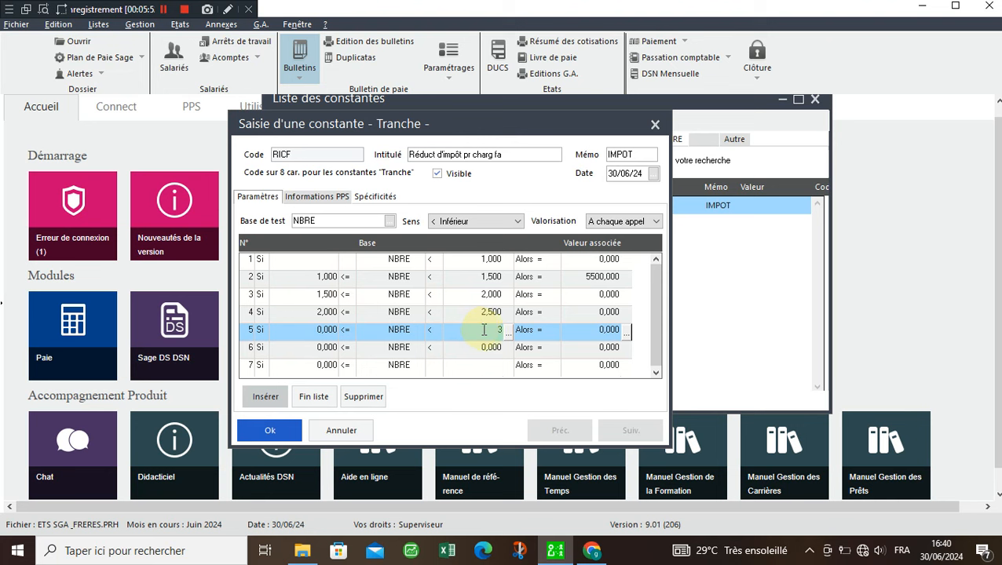
click(491, 348)
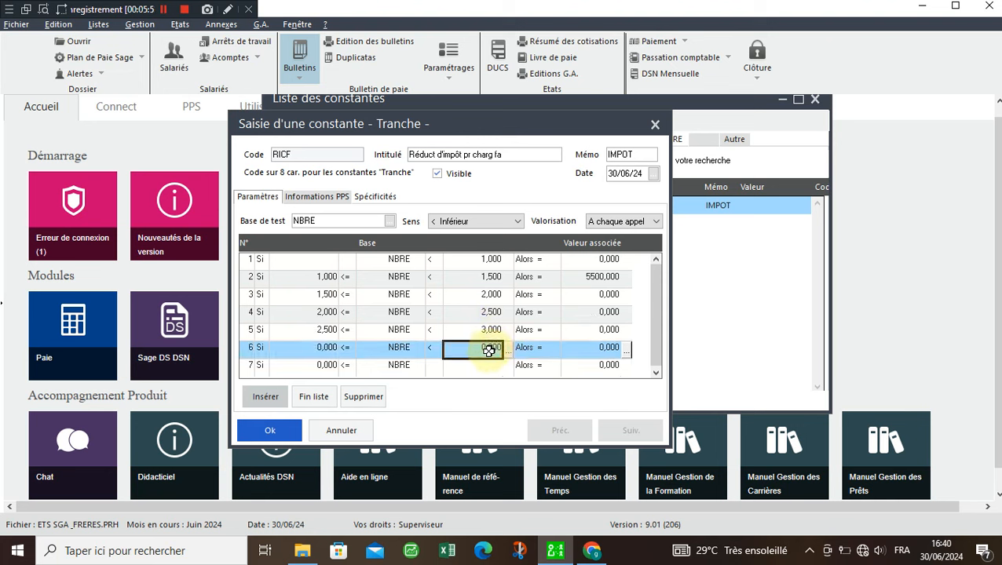
text(3)
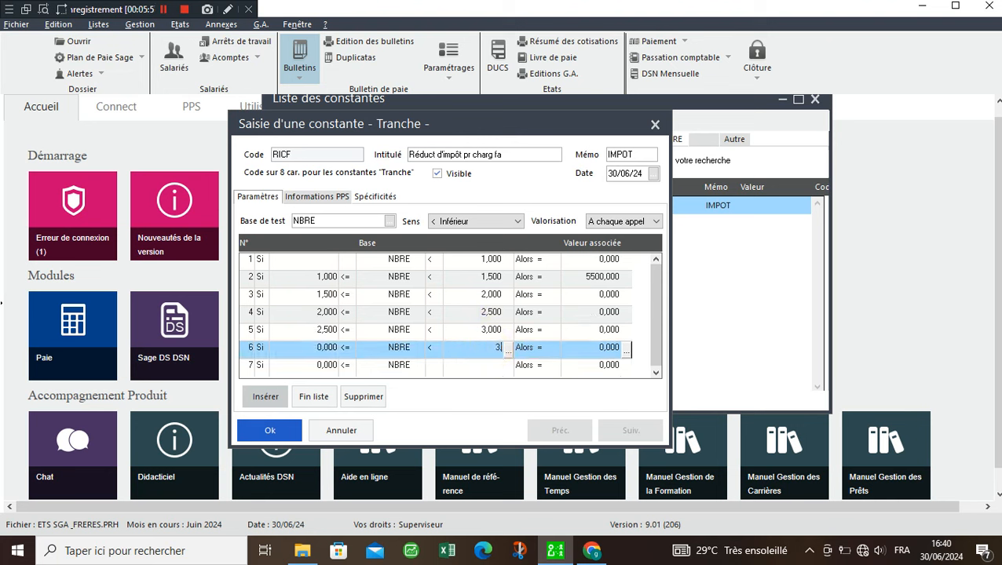
text(,5)
key(Tab)
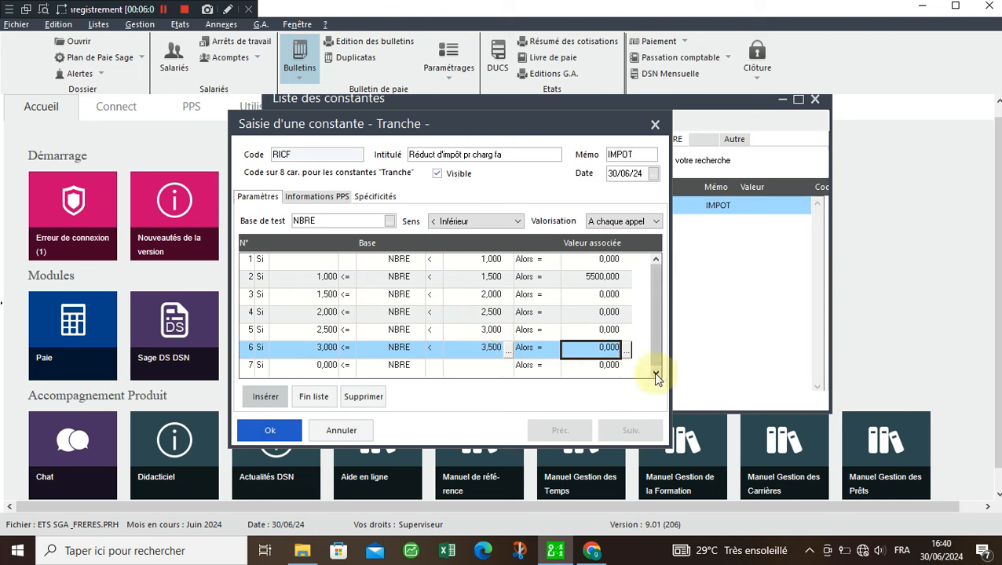
Insert two more bracket lines and set the upper limits of brackets 7 and 8 to 4 and 4,5
click(265, 397)
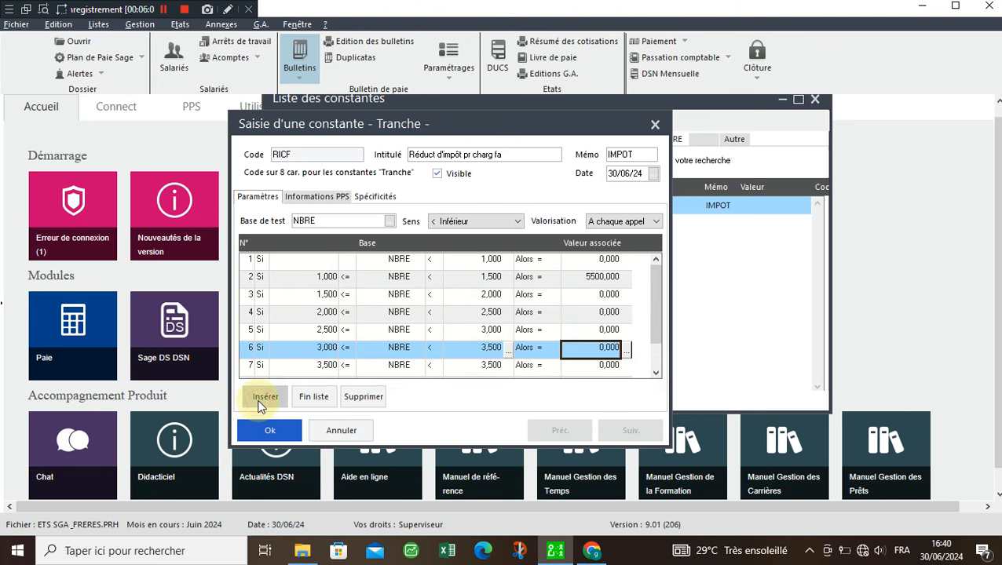
click(488, 365)
text(4)
key(Tab)
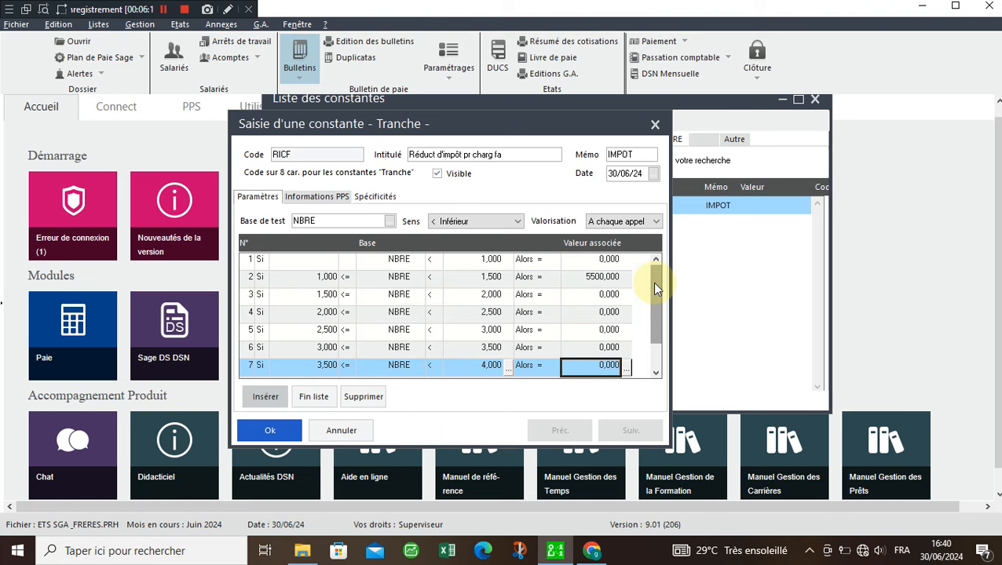
scroll(652, 324, down, 1)
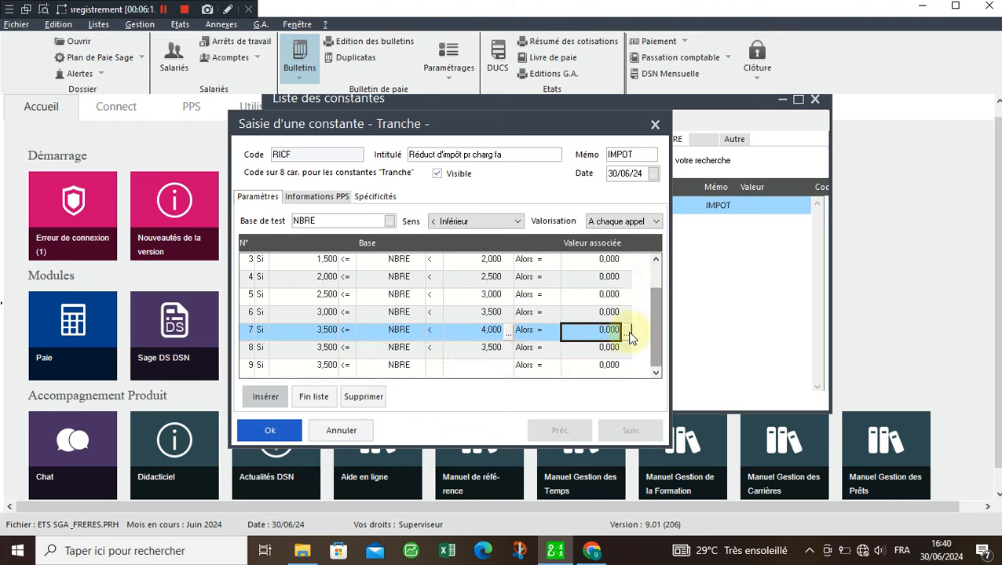
click(481, 347)
text(4,5)
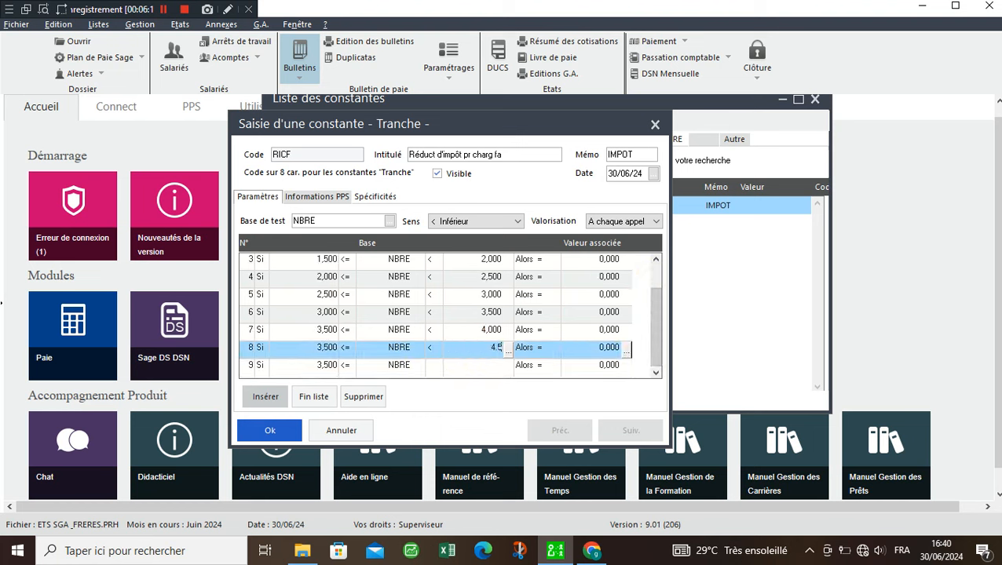
key(Tab)
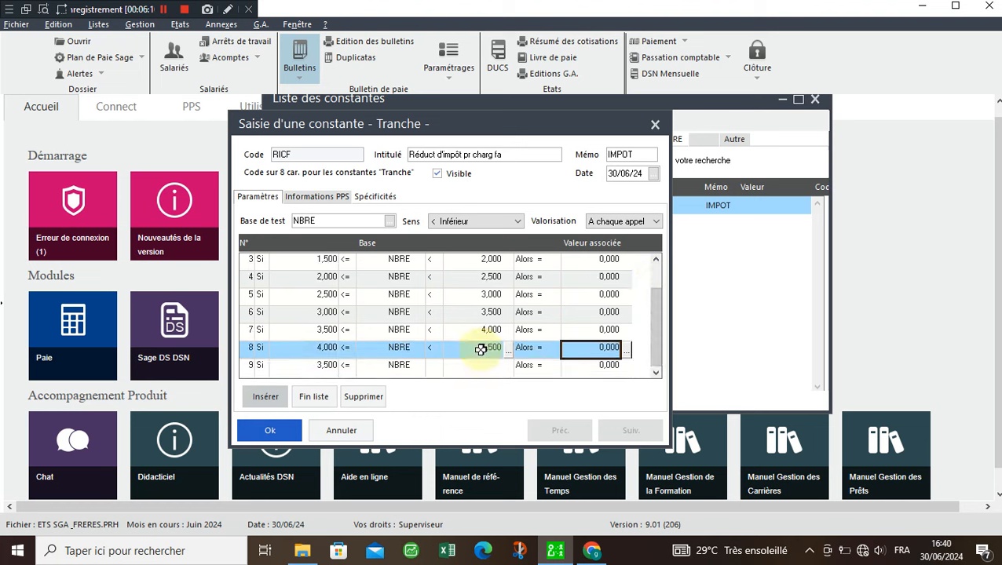
Insert another bracket line and set the ninth bracket's upper limit to 5
click(264, 397)
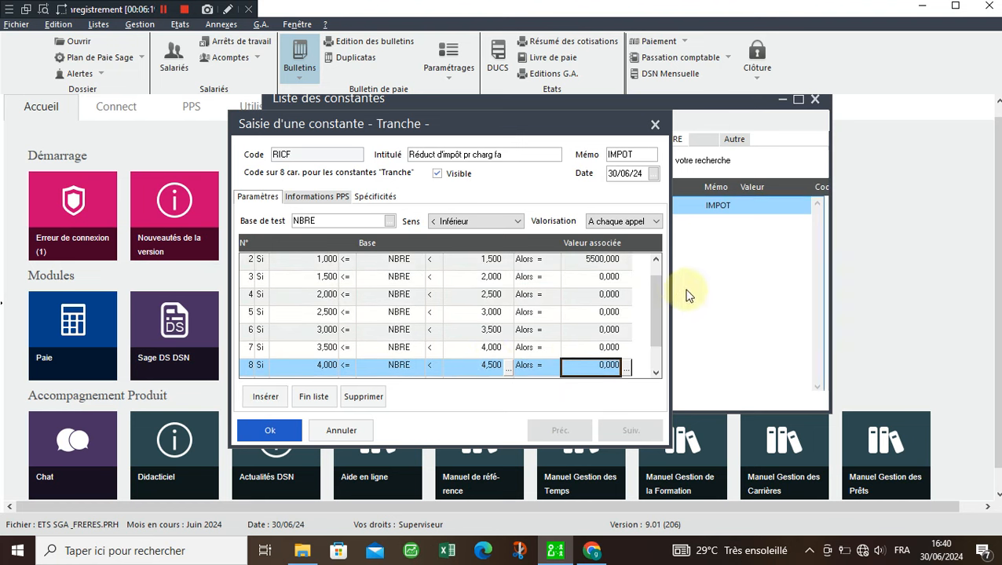
scroll(654, 323, down, 2)
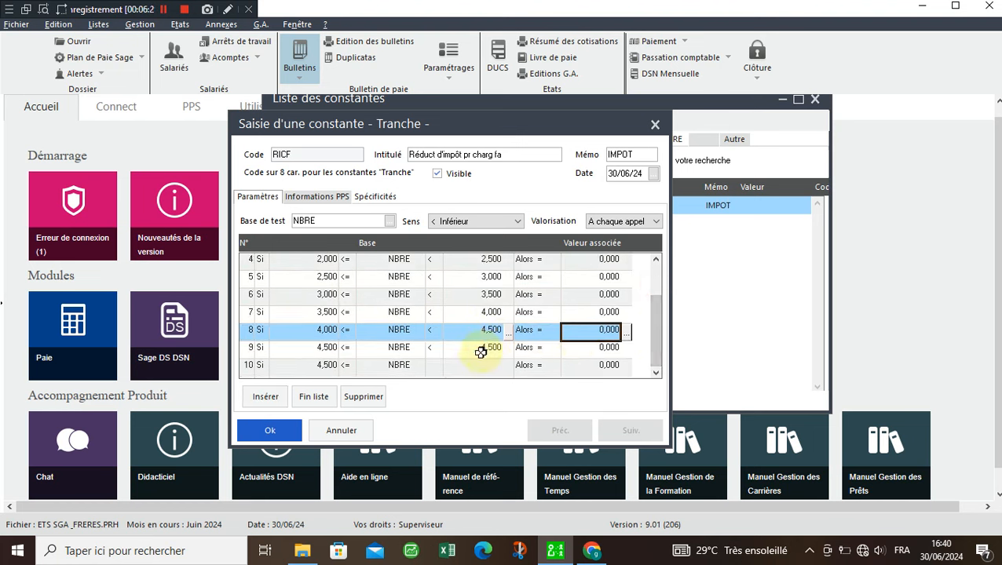
click(480, 350)
text(5)
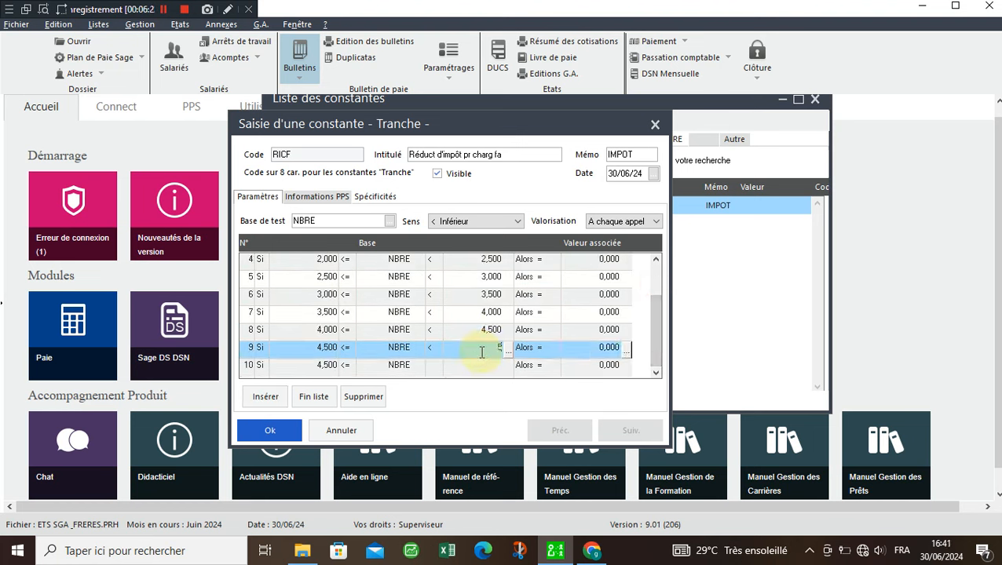
key(Tab)
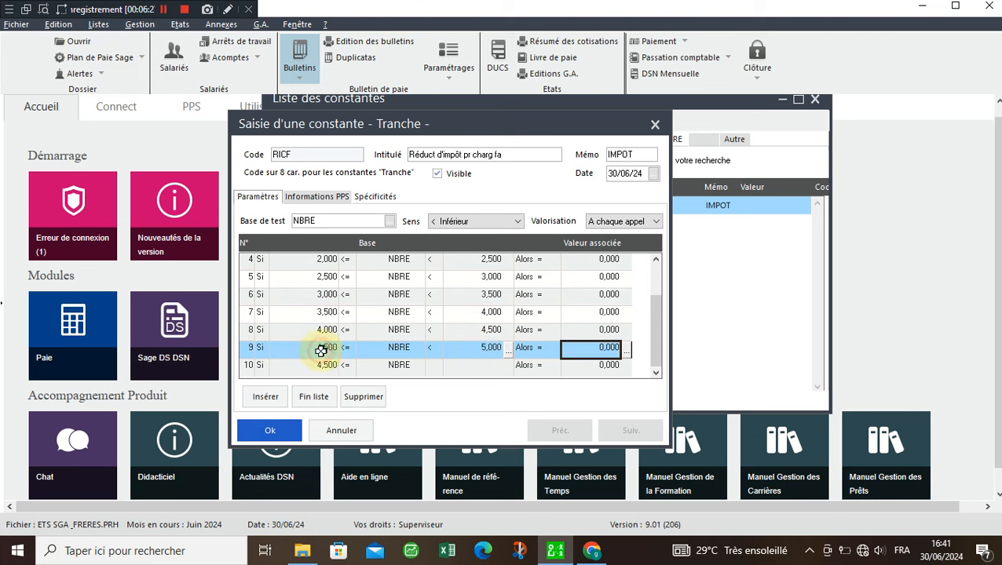
key(Down)
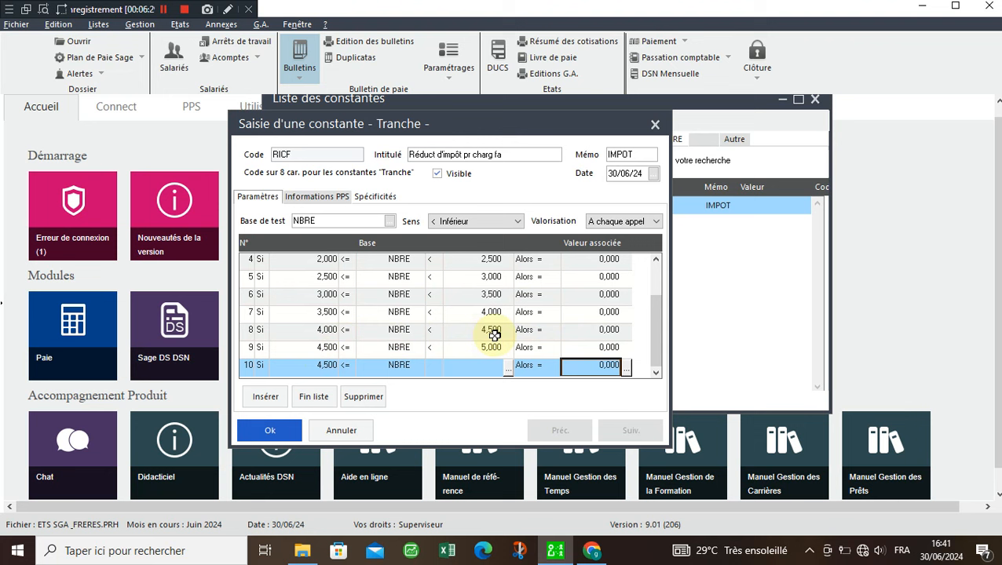
Set the associated values of brackets 3 and 4 to 11000 and 16500
drag(651, 335, 650, 272)
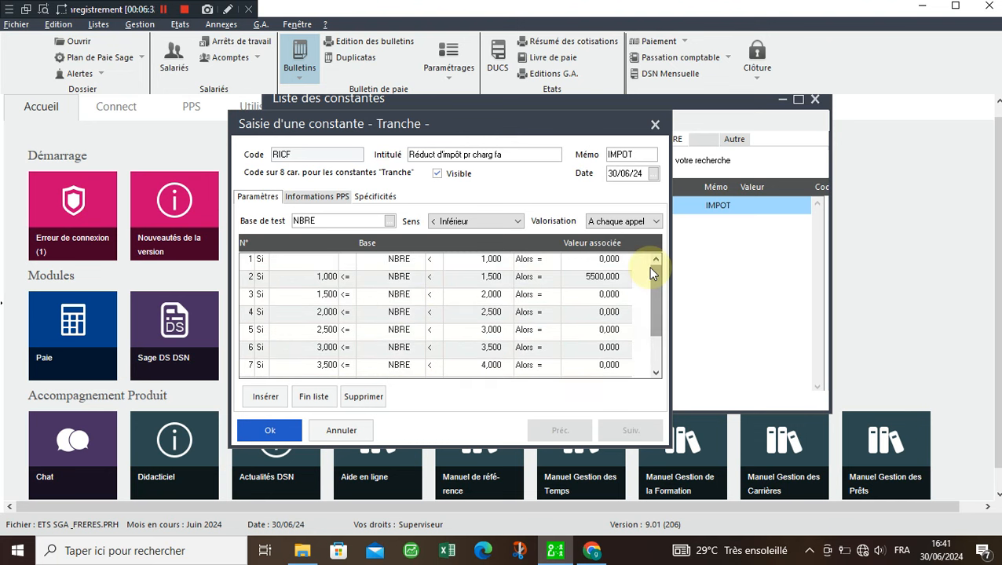
click(606, 295)
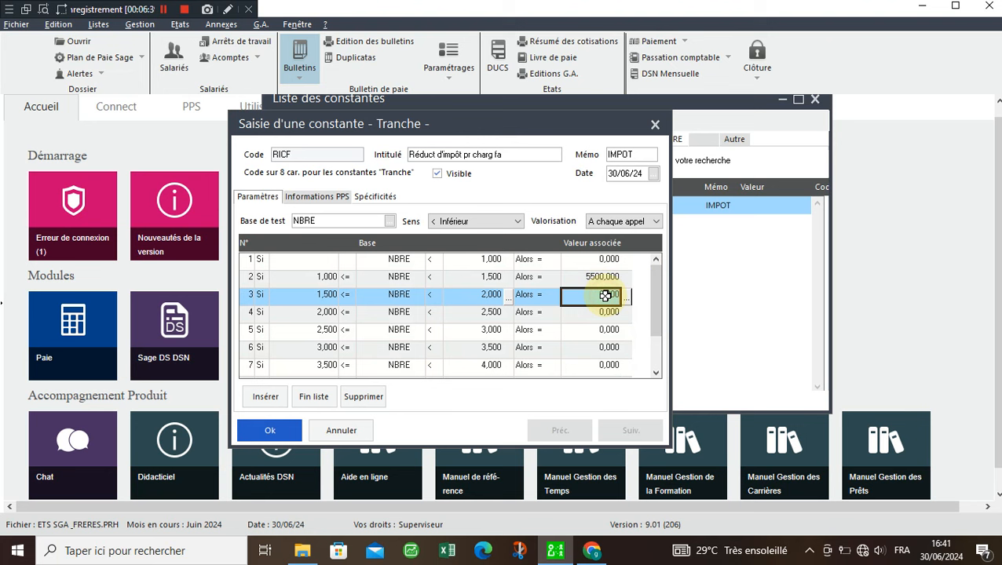
text(11000)
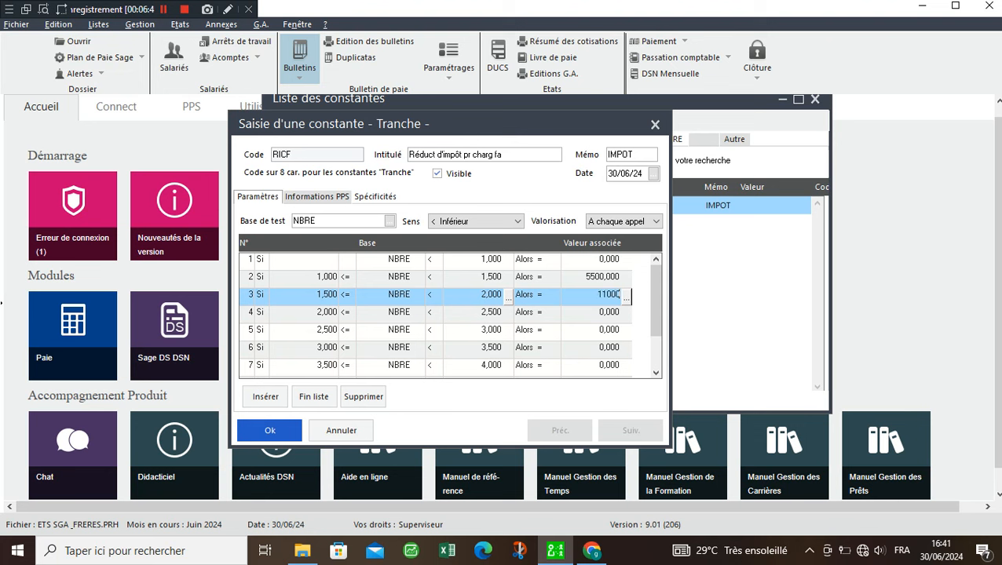
key(Return)
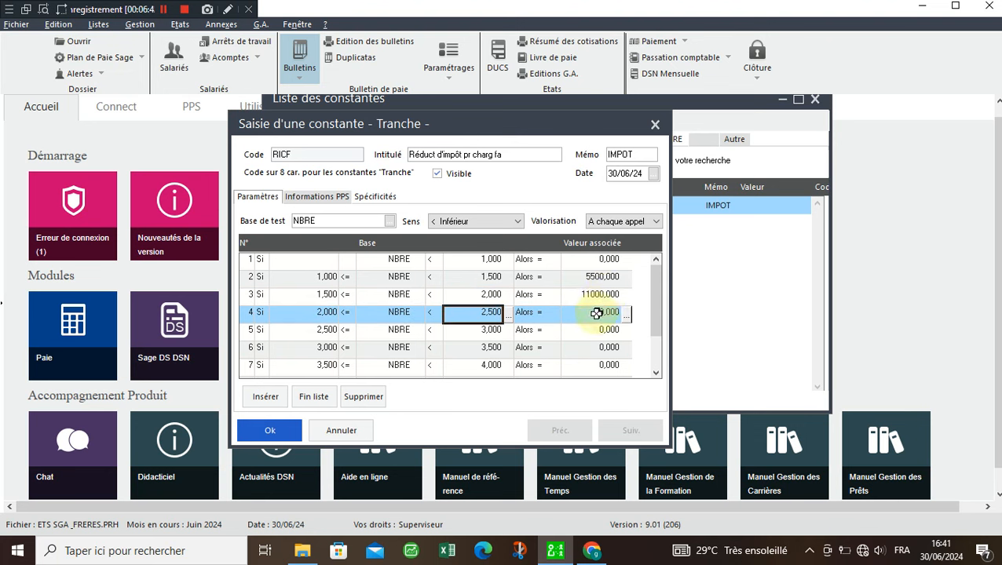
click(598, 313)
text(16500)
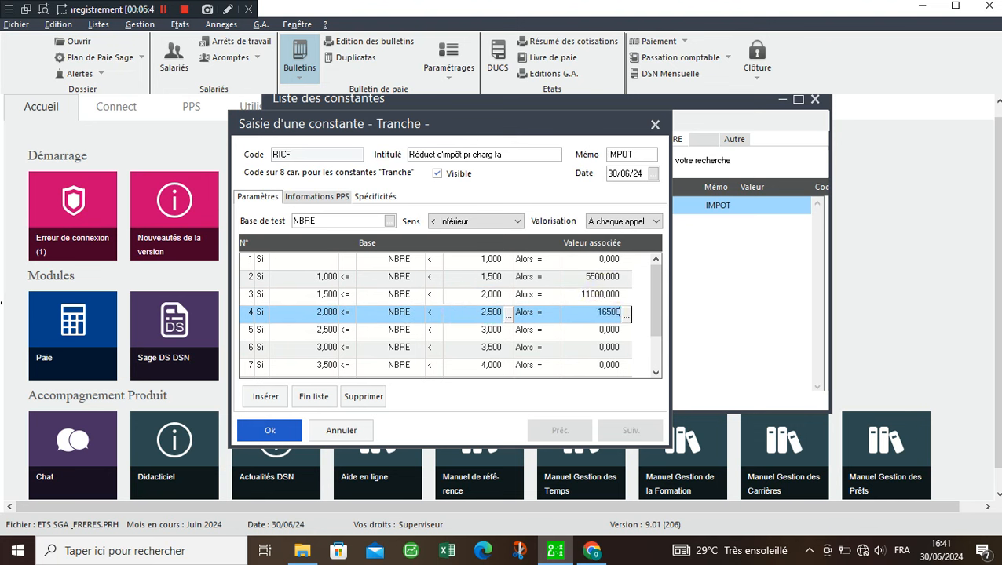
key(Return)
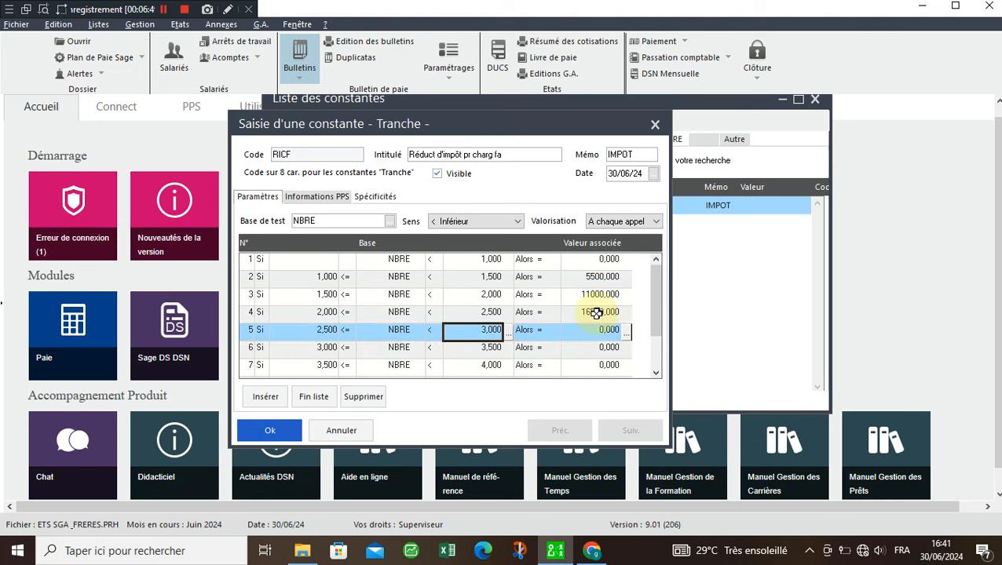
Set the associated values of brackets 5, 6 and 7 to 22000, 27500 and 33000
click(600, 328)
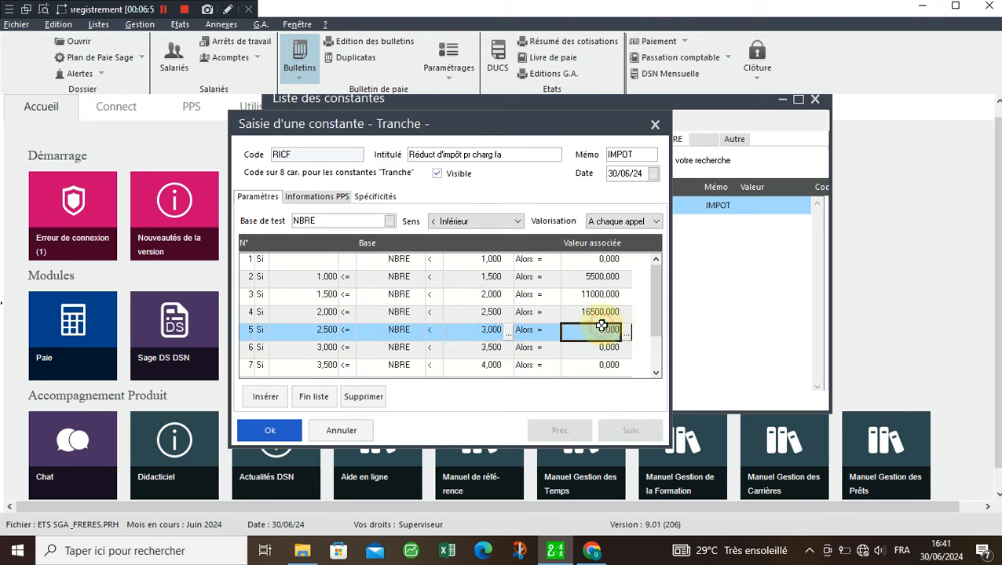
text(22000)
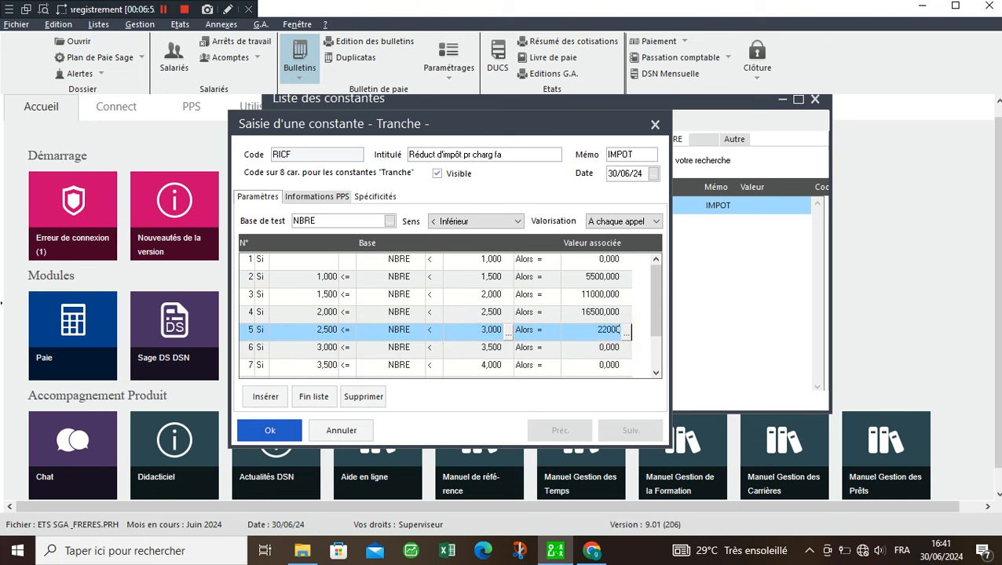
text(27500)
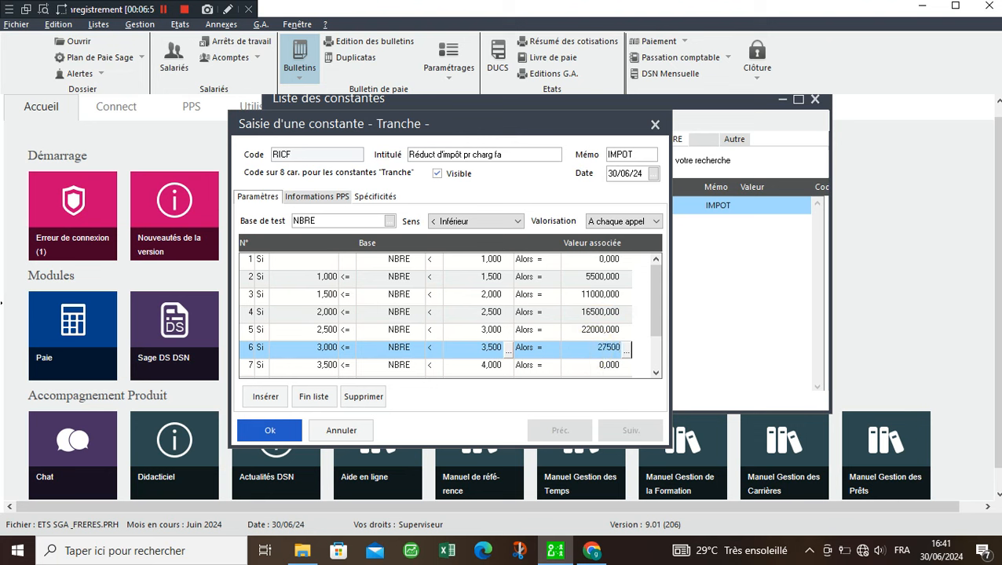
click(588, 366)
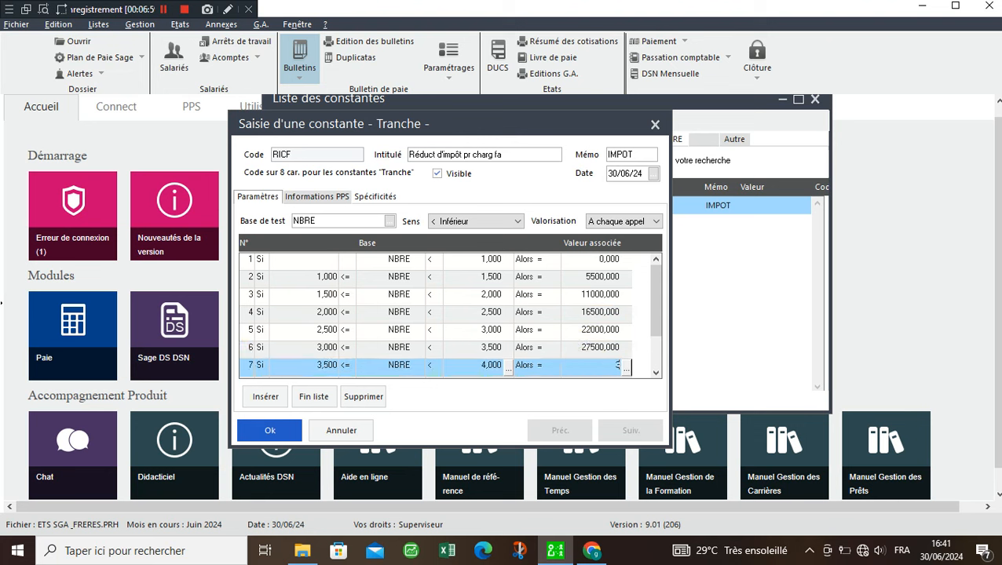
text(33000)
Set the eighth bracket's associated value, for 4 to under 4,5 parts, to 38500
click(656, 373)
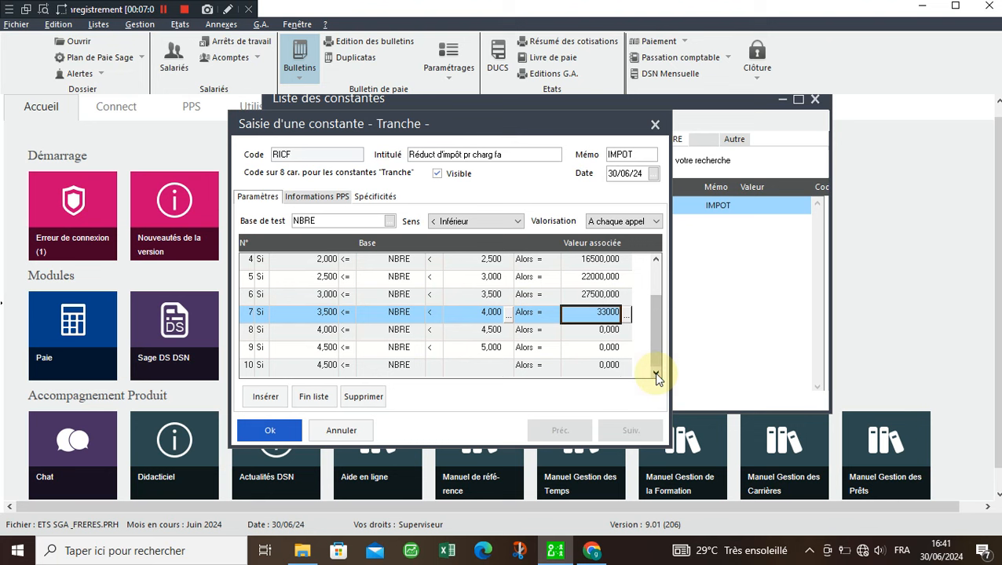
click(592, 337)
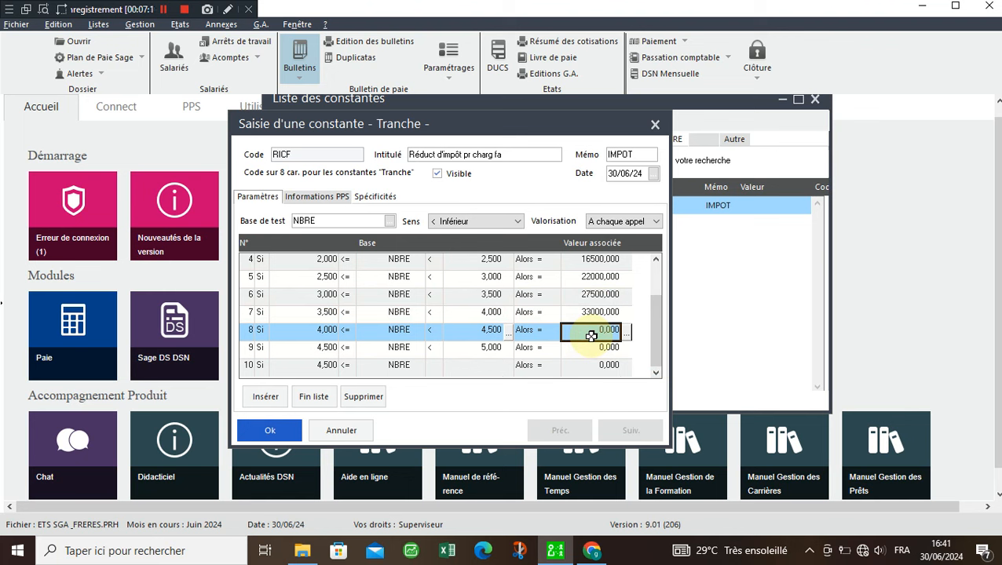
text(38500)
key(Tab)
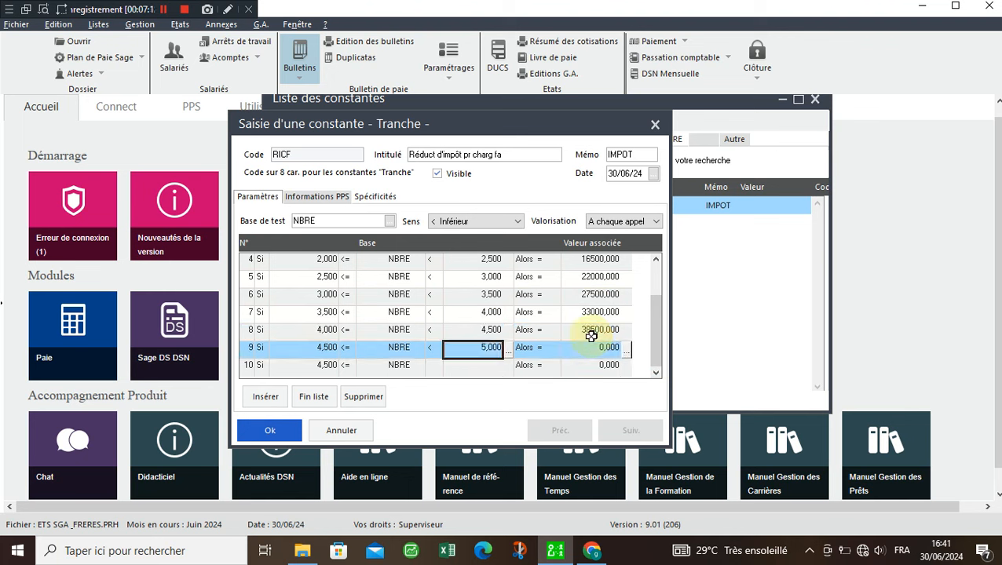
Set the ninth bracket's associated value, for 4,5 to under 5 parts, to 44000
click(589, 348)
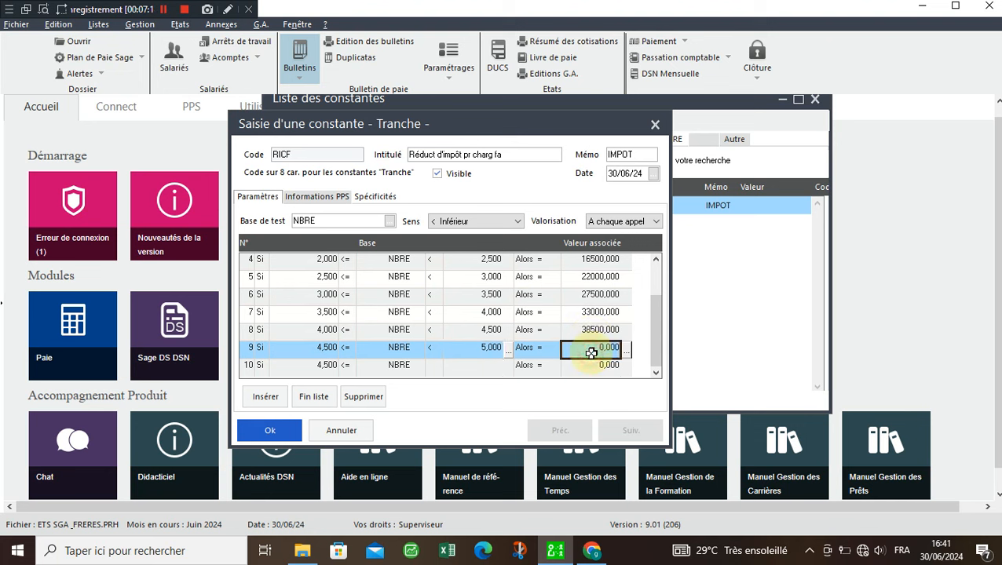
text(44000)
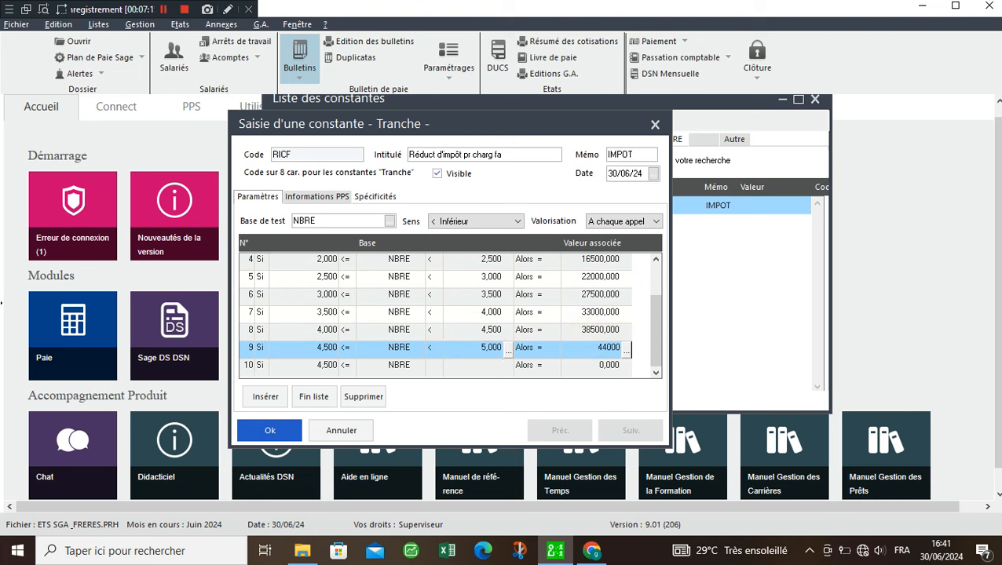
key(Return)
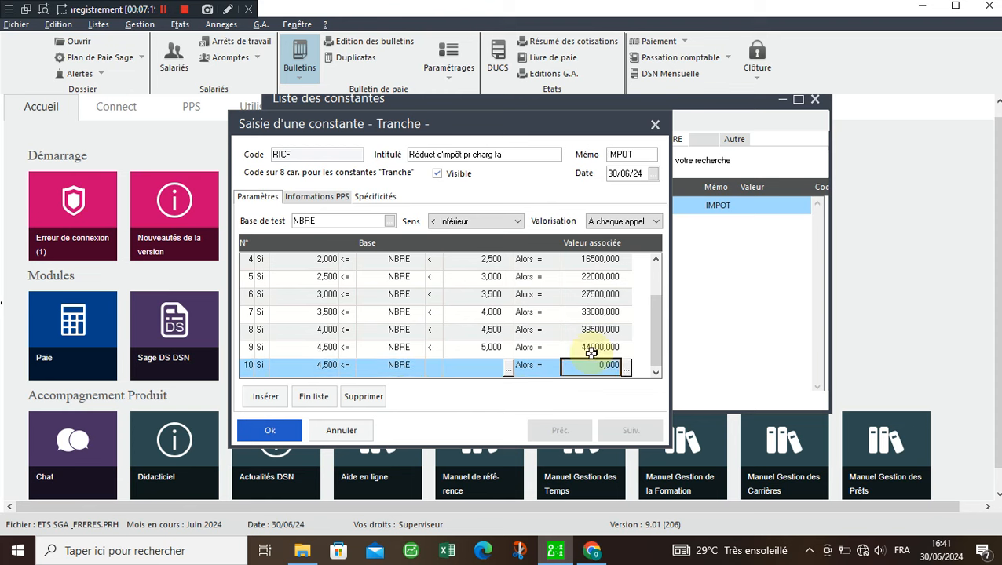
Set the associated value of the tenth, open-ended bracket to 44000
click(487, 333)
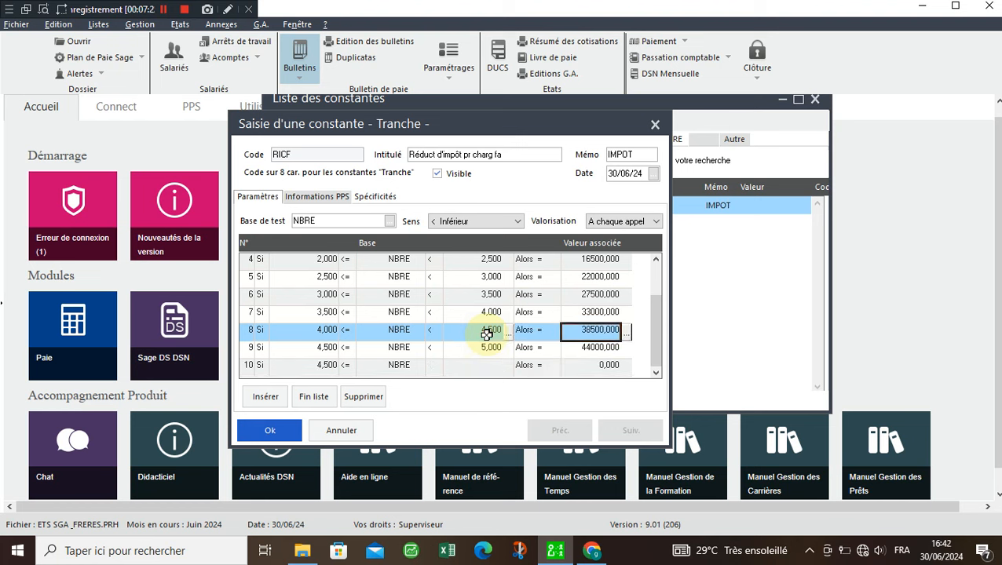
key(Down)
key(Down)
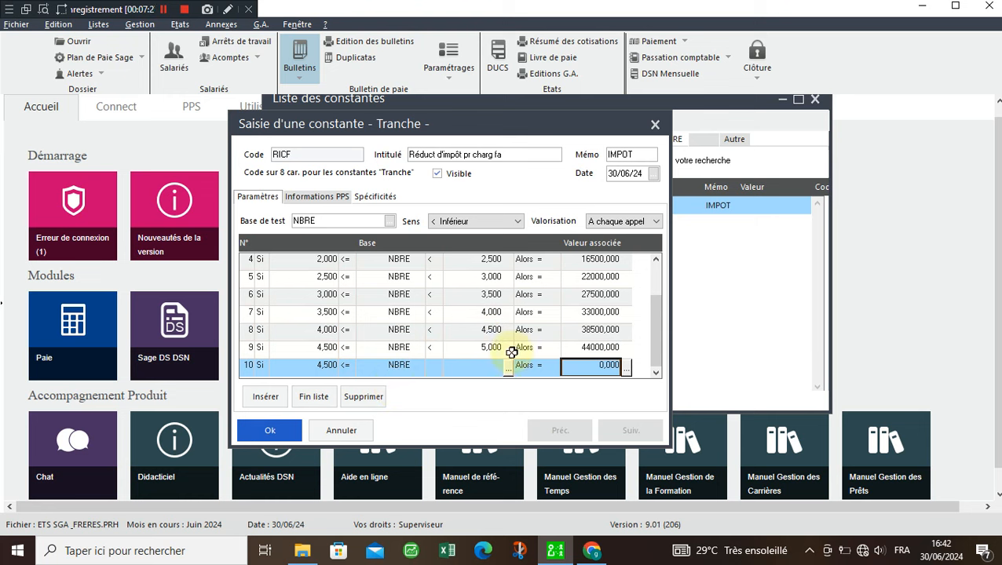
mouse_move(650, 321)
mouse_down()
mouse_move(649, 286)
mouse_move(650, 334)
mouse_up()
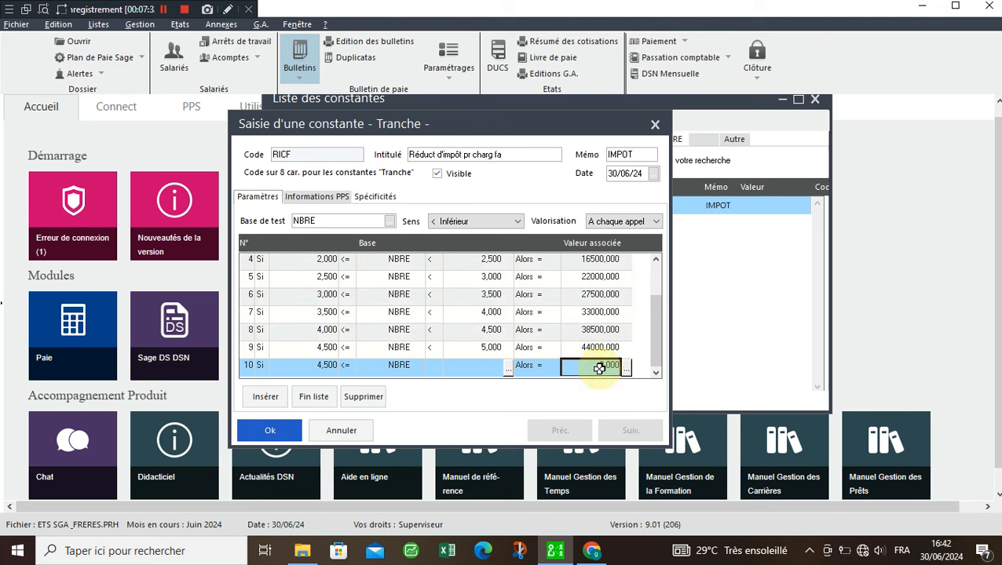
text(4)
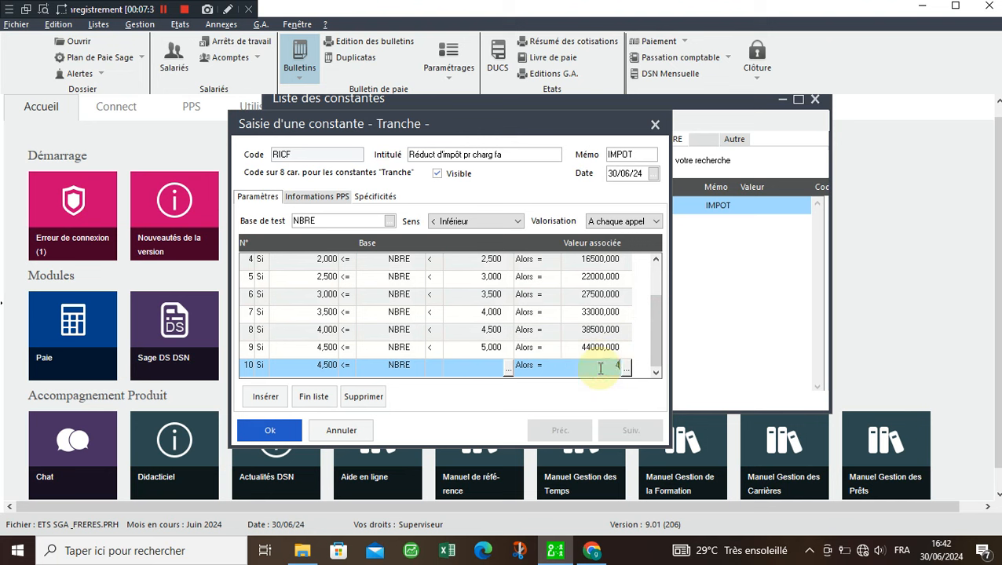
text(4000)
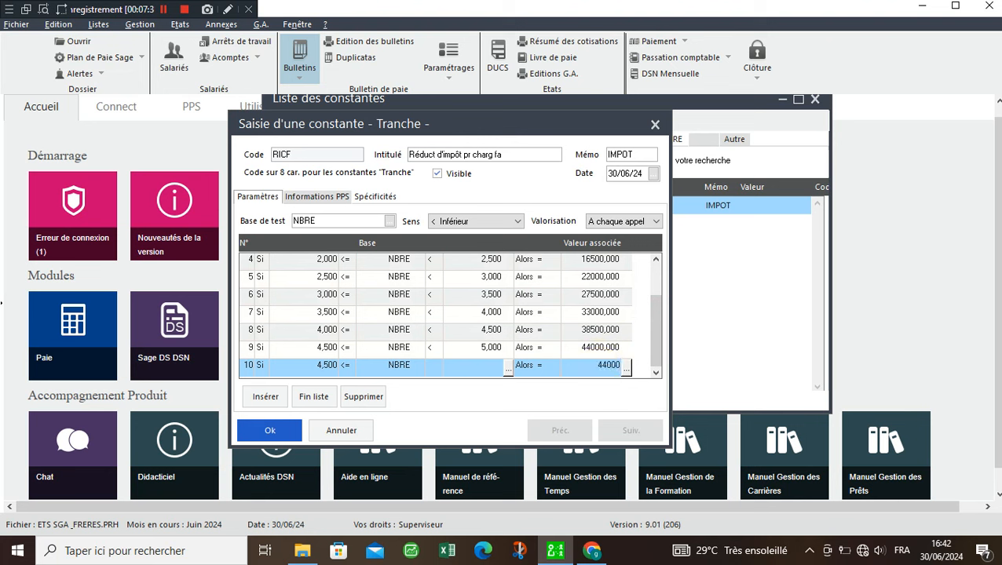
click(585, 312)
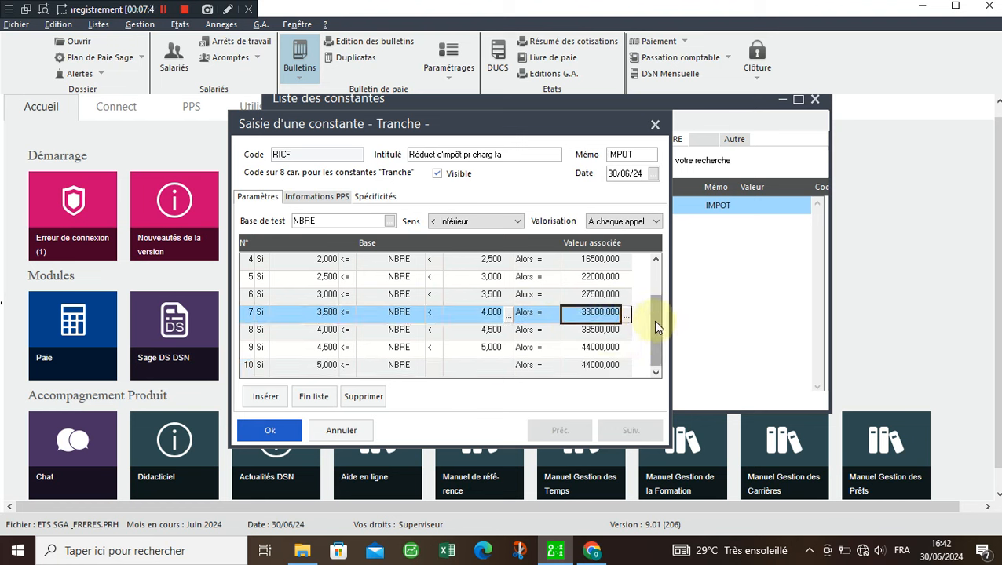
Check the RICF brackets against the monthly reduction table in the PDF course manual, and validate the constant in Sage Paie
drag(655, 321, 658, 271)
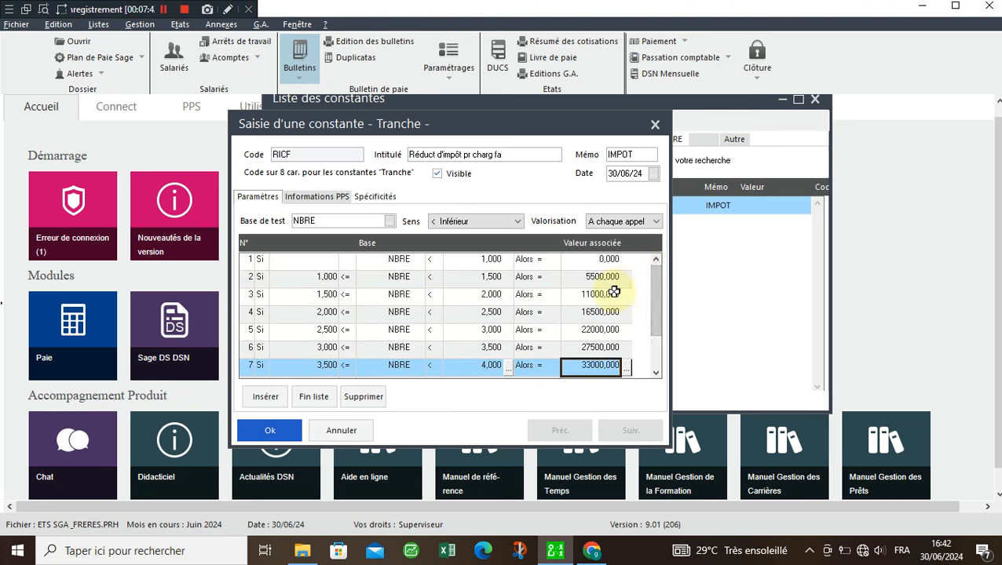
click(591, 551)
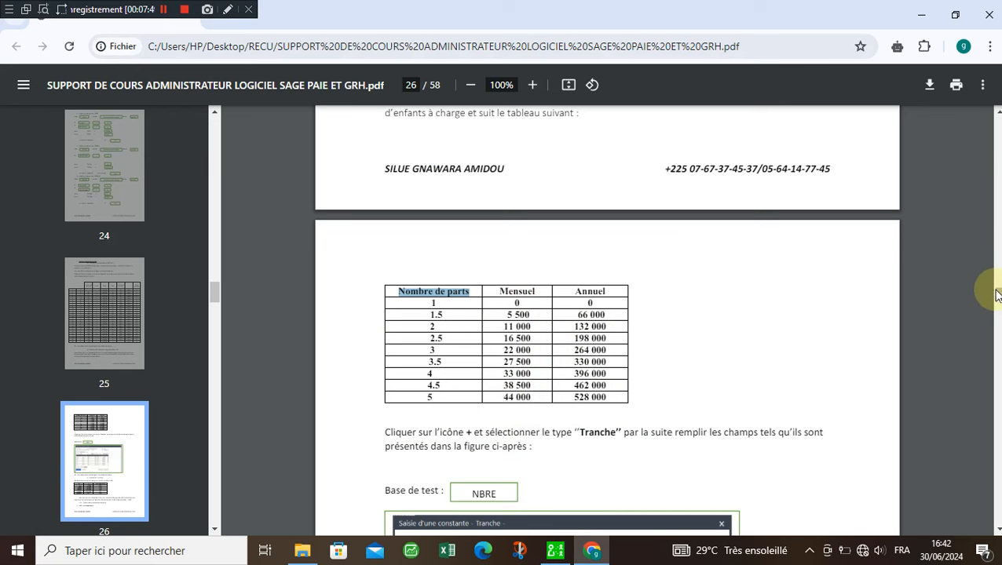
click(555, 550)
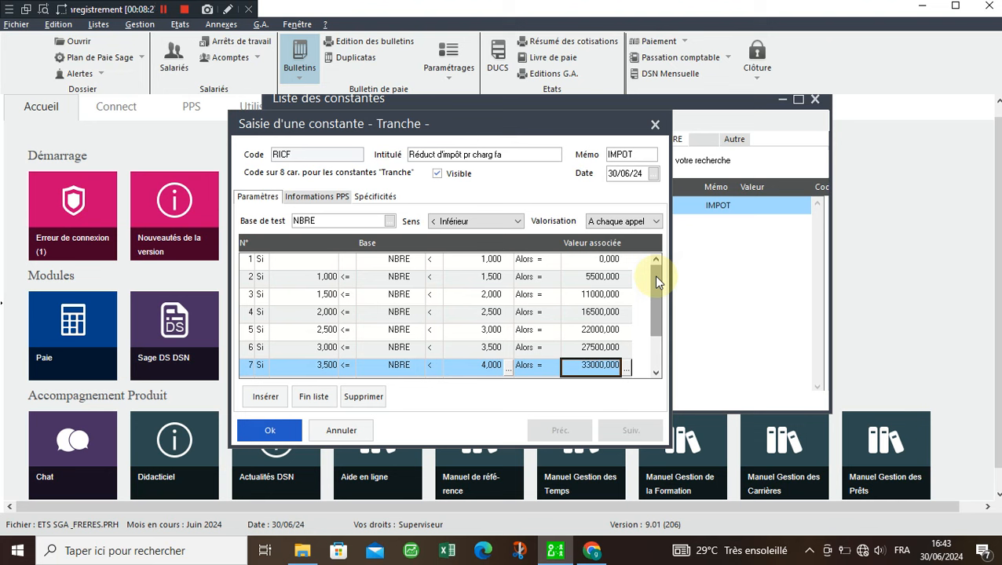
click(657, 340)
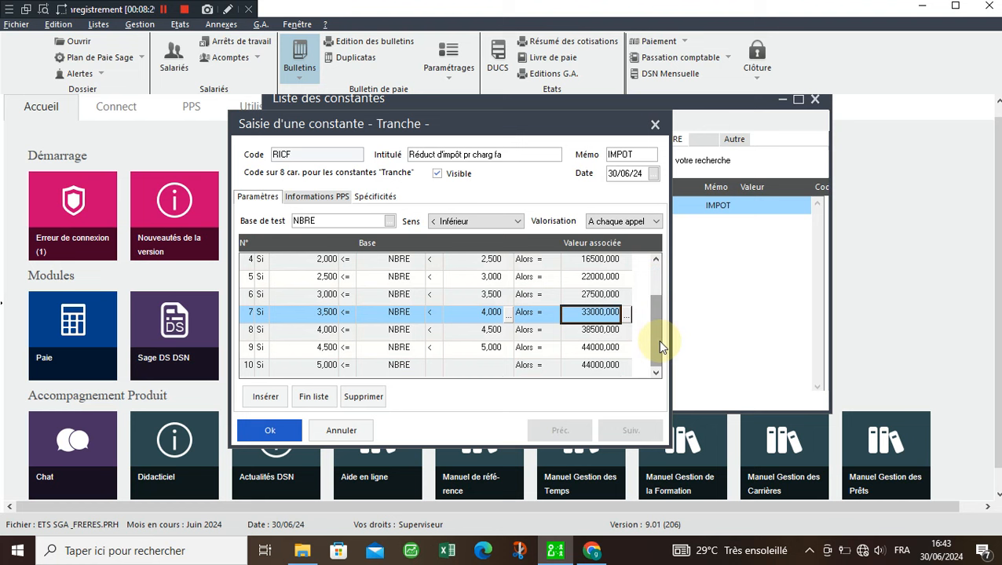
drag(652, 343, 651, 299)
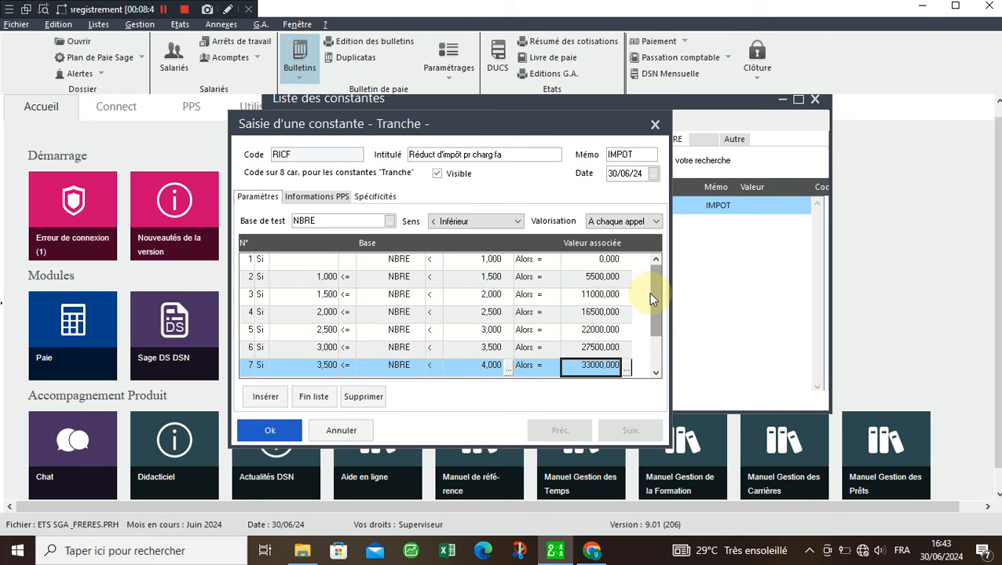
click(261, 432)
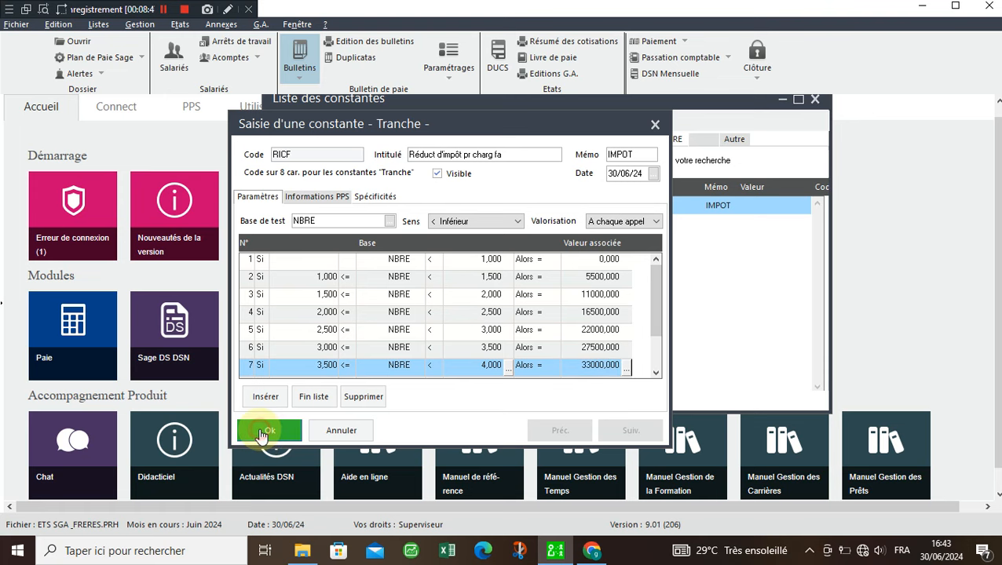